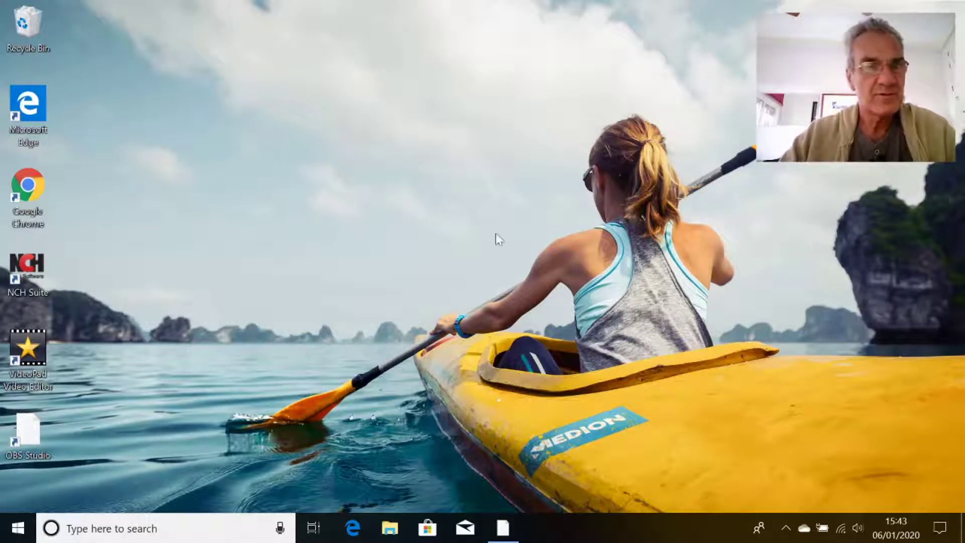
Launch Google Chrome from its desktop icon.
{"action": "double_click", "coordinate": [29, 190]}
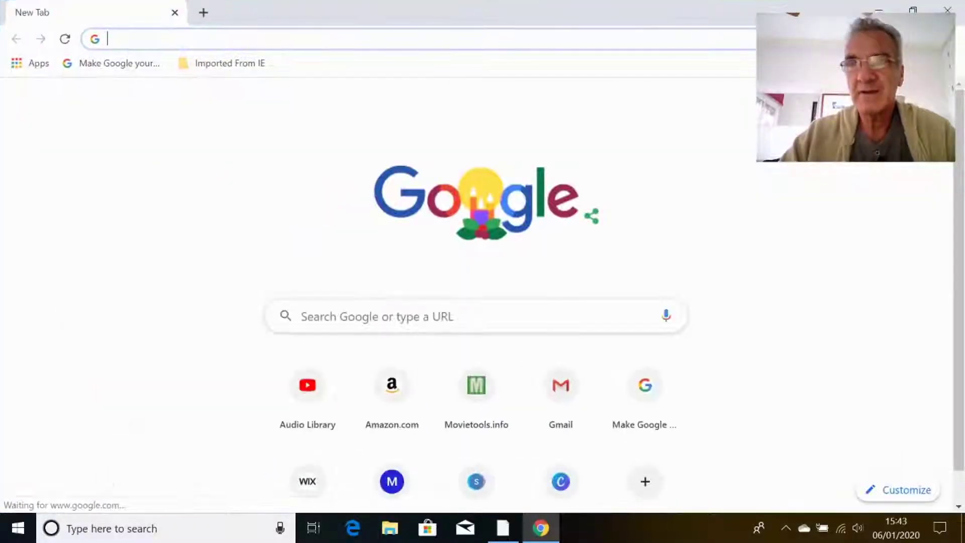
Open Movietools.info, expand Video Background Loops, and go to the Hightech Loops category.
{"action": "left_click", "coordinate": [473, 394]}
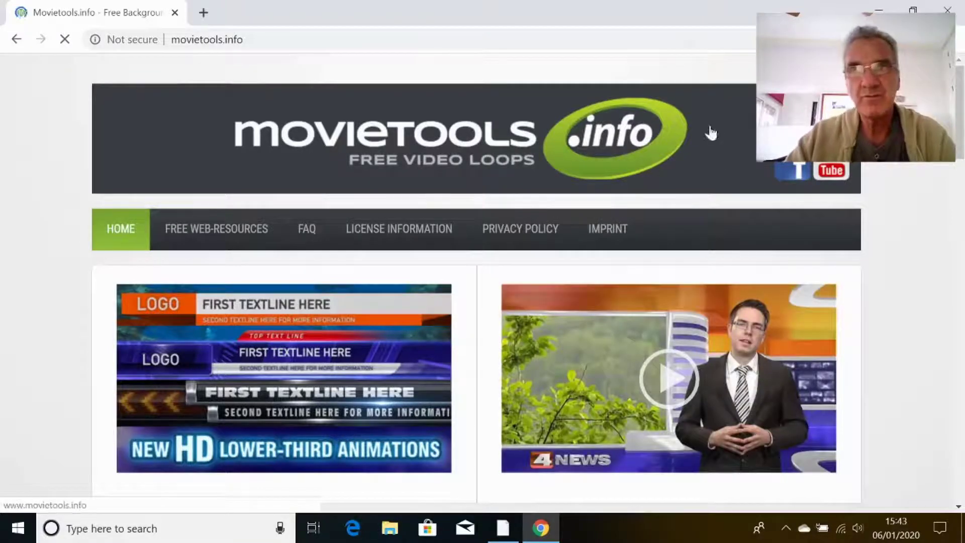
{"action": "scroll", "coordinate": [711, 133], "scroll_direction": "down", "scroll_amount": 4}
{"action": "scroll", "coordinate": [476, 282], "scroll_direction": "down", "scroll_amount": 5}
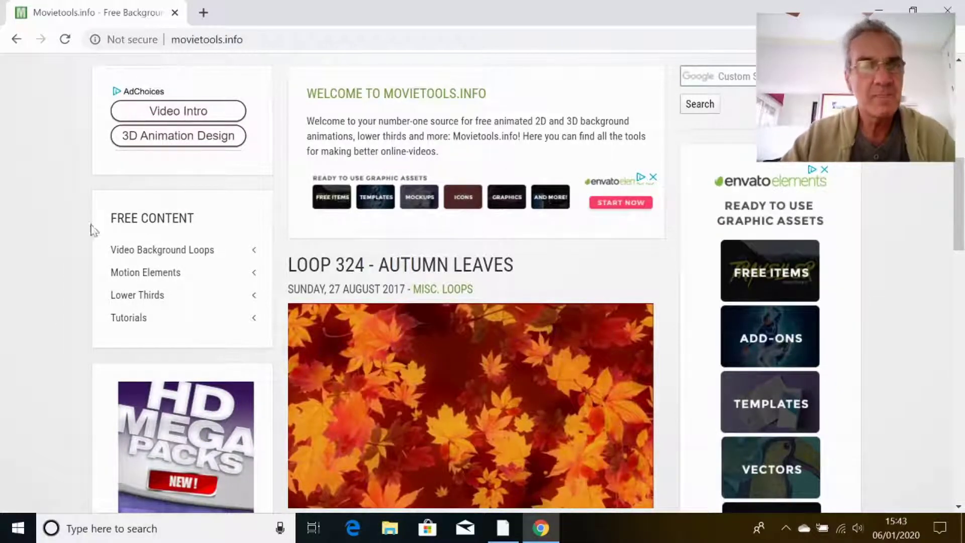
{"action": "left_click", "coordinate": [247, 252]}
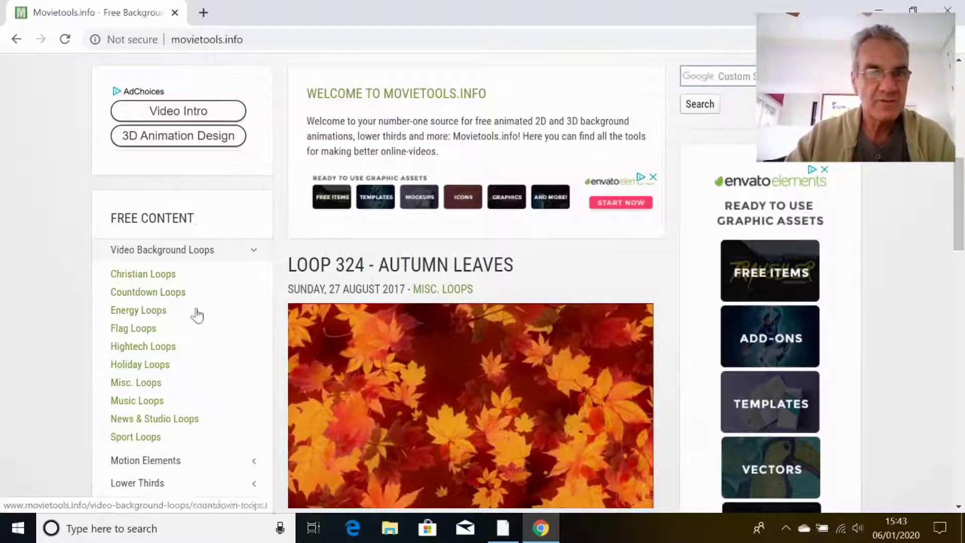
{"action": "left_click", "coordinate": [144, 347]}
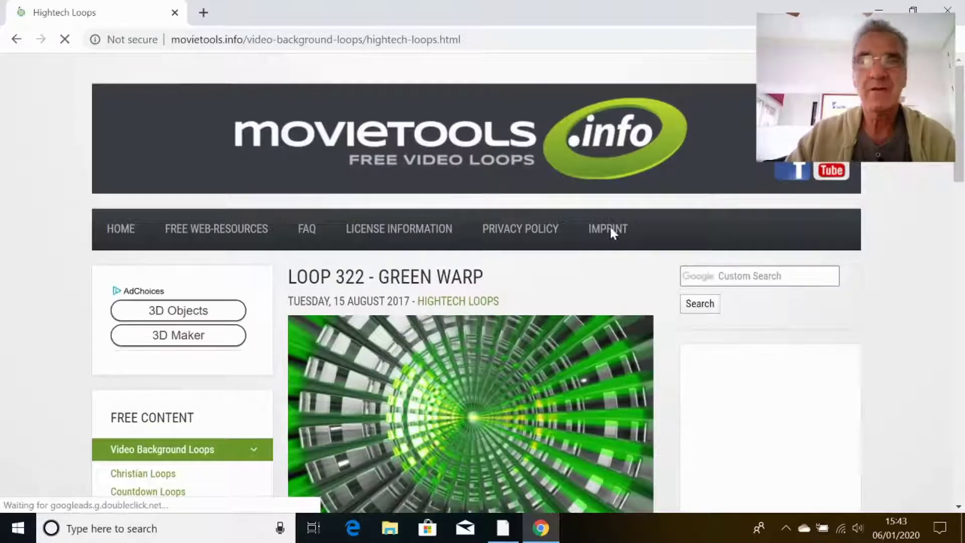
Open the Loop 91 - Blue Tunnel page and download its MP4/MOV version.
{"action": "scroll", "coordinate": [492, 115], "scroll_direction": "down", "scroll_amount": 3}
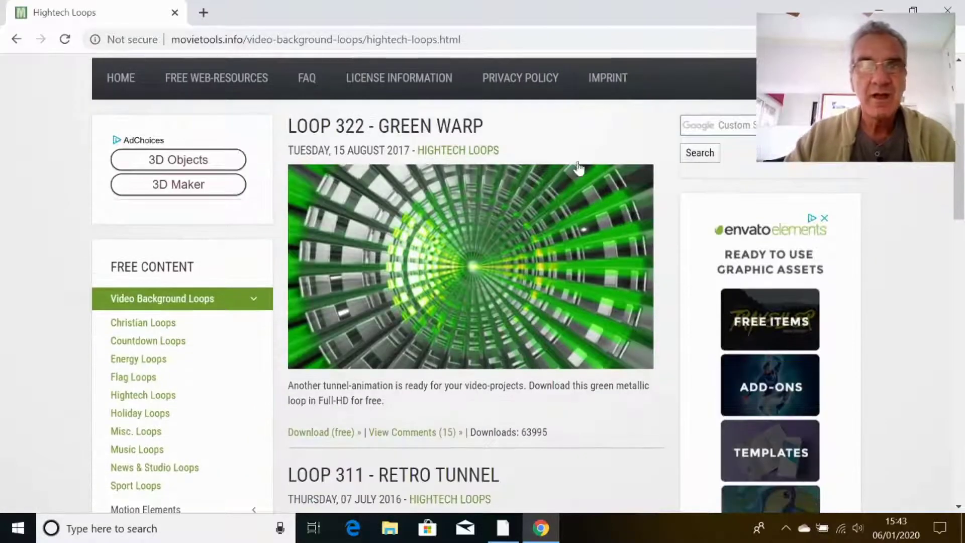
{"action": "scroll", "coordinate": [512, 317], "scroll_direction": "down", "scroll_amount": 9}
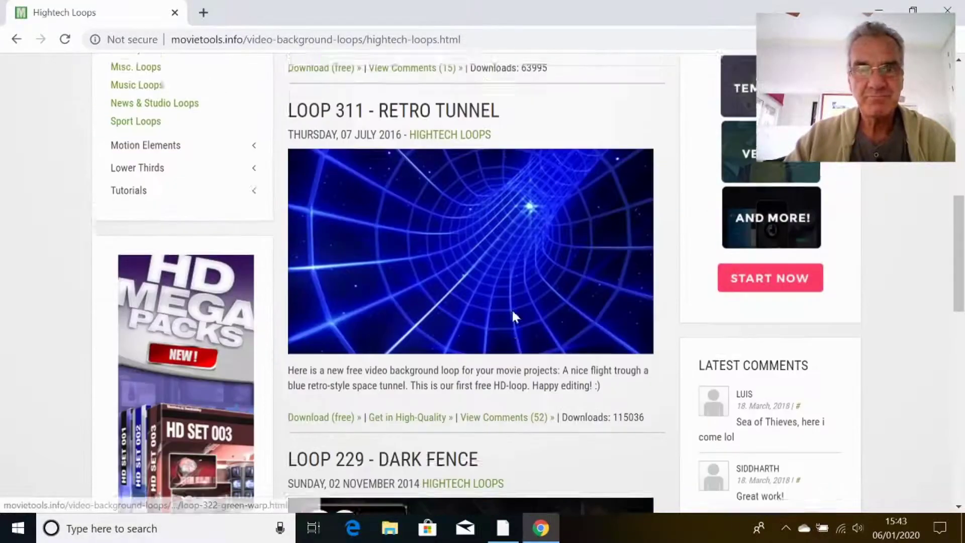
{"action": "scroll", "coordinate": [514, 320], "scroll_direction": "down", "scroll_amount": 14}
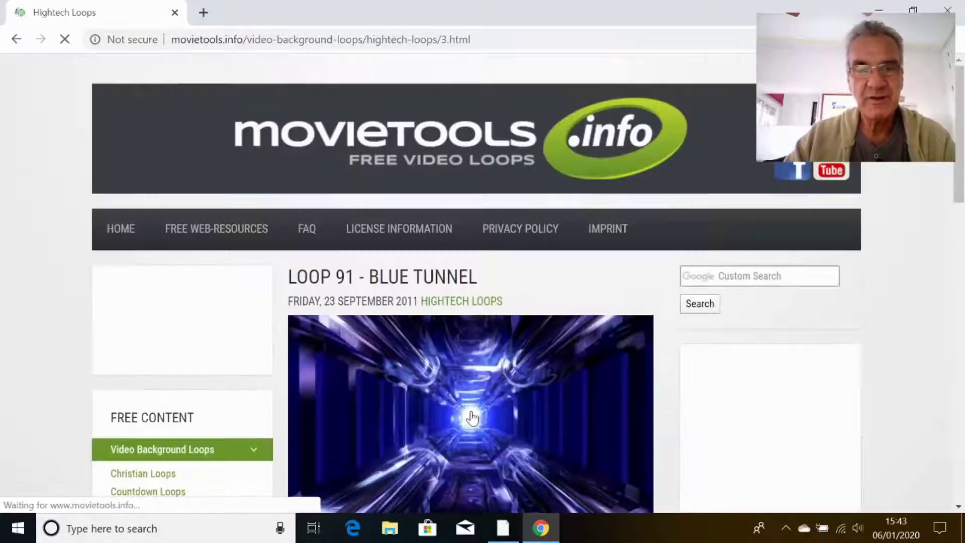
{"action": "scroll", "coordinate": [784, 204], "scroll_direction": "down", "scroll_amount": 3}
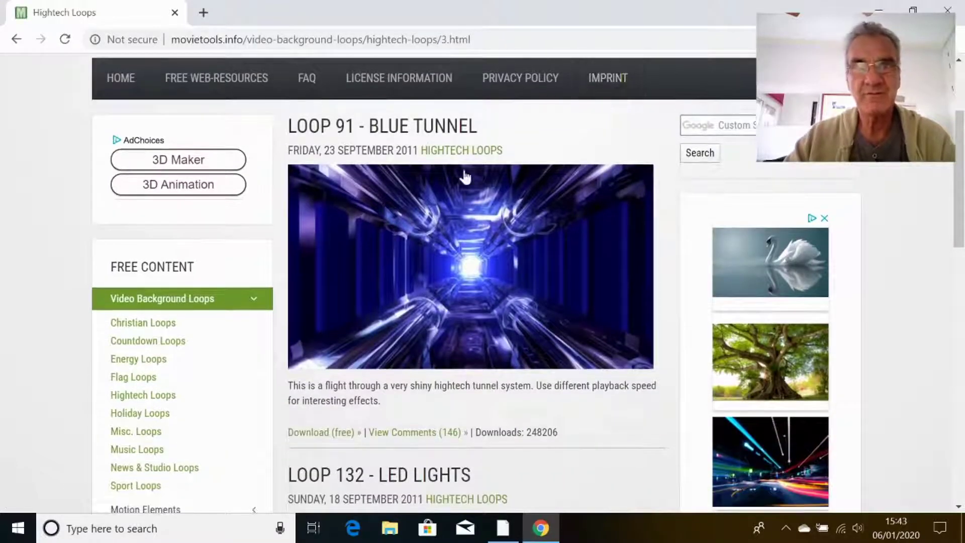
{"action": "scroll", "coordinate": [553, 261], "scroll_direction": "down", "scroll_amount": 5}
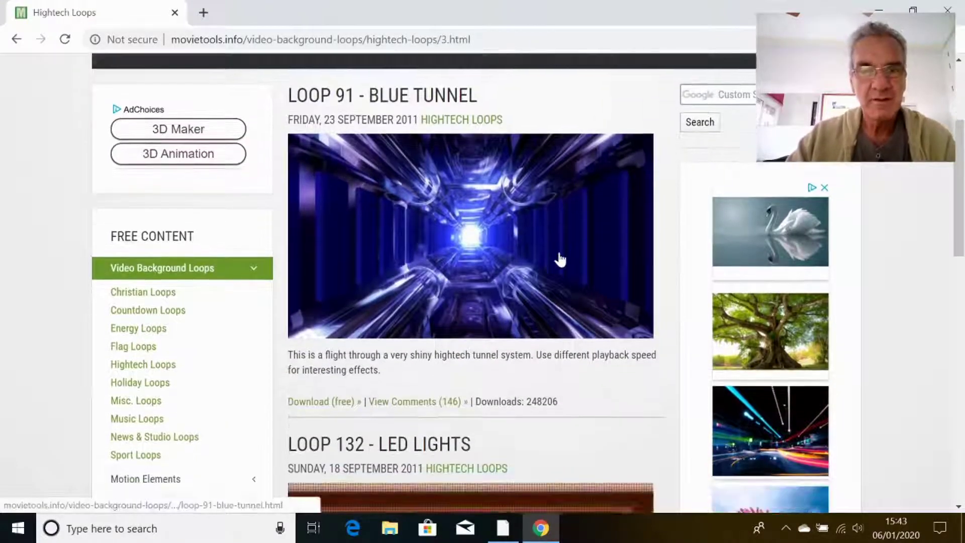
{"action": "scroll", "coordinate": [453, 134], "scroll_direction": "up", "scroll_amount": 3}
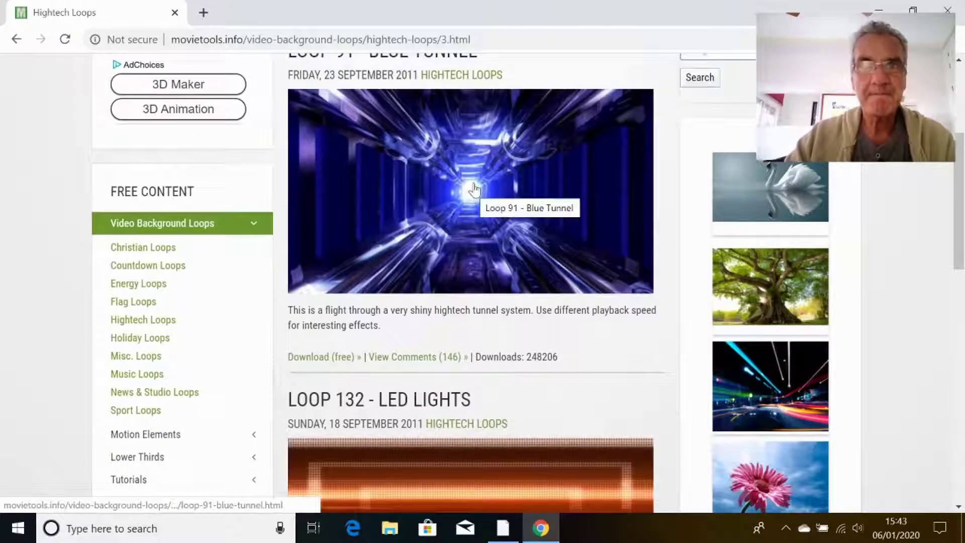
{"action": "left_click", "coordinate": [473, 189]}
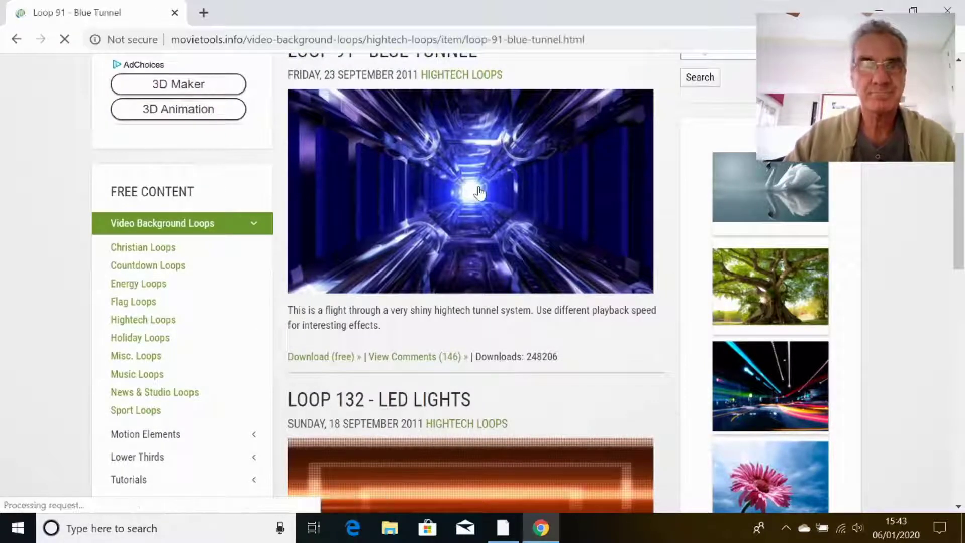
{"action": "scroll", "coordinate": [495, 195], "scroll_direction": "down", "scroll_amount": 6}
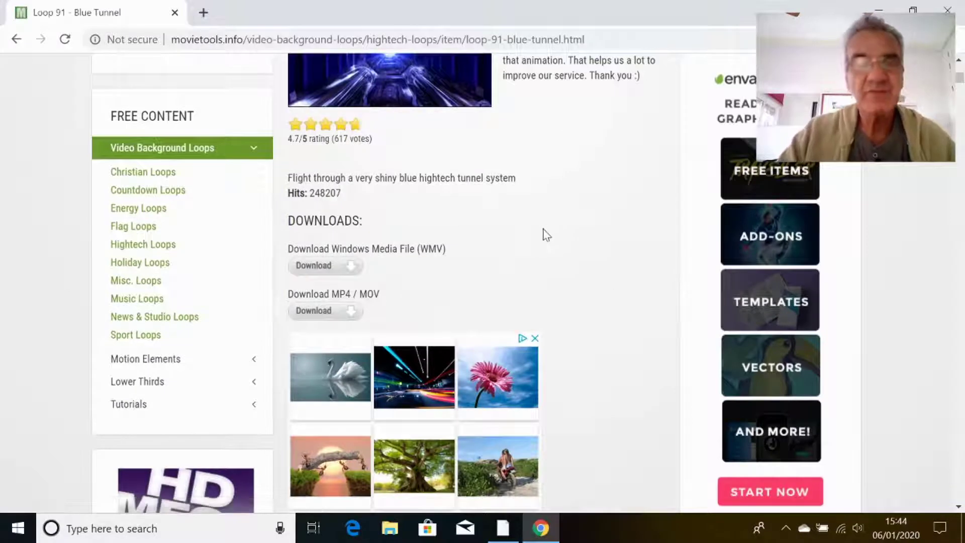
{"action": "left_click", "coordinate": [335, 311]}
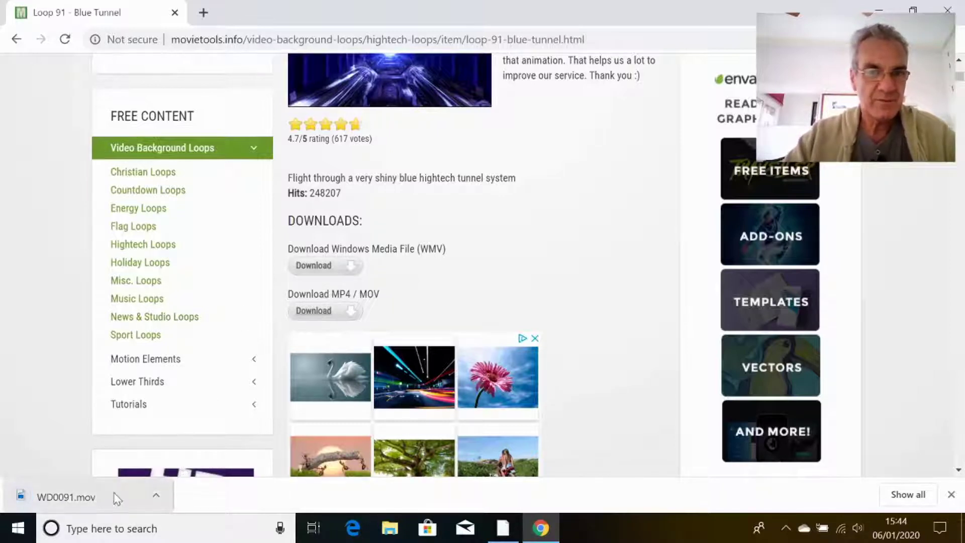
Show WD0091.mov in the Downloads folder and rename it to 'blue tunnel'.
{"action": "left_click", "coordinate": [156, 496]}
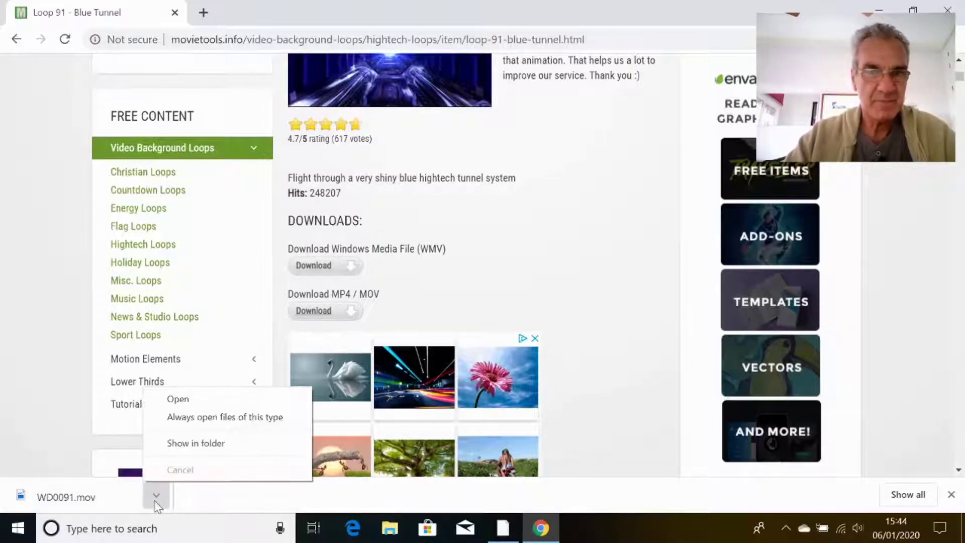
{"action": "left_click", "coordinate": [192, 449]}
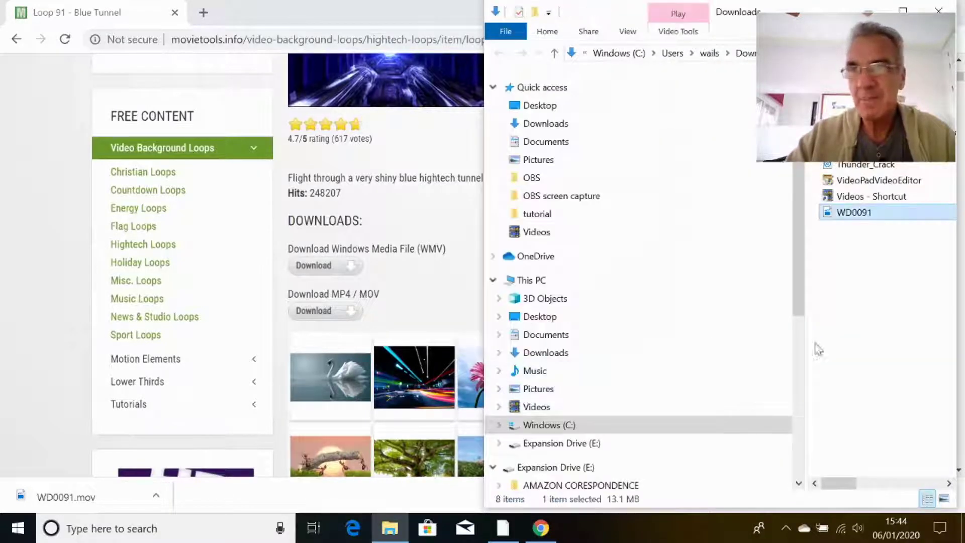
{"action": "mouse_move", "coordinate": [882, 216]}
{"action": "right_click", "coordinate": [881, 216]}
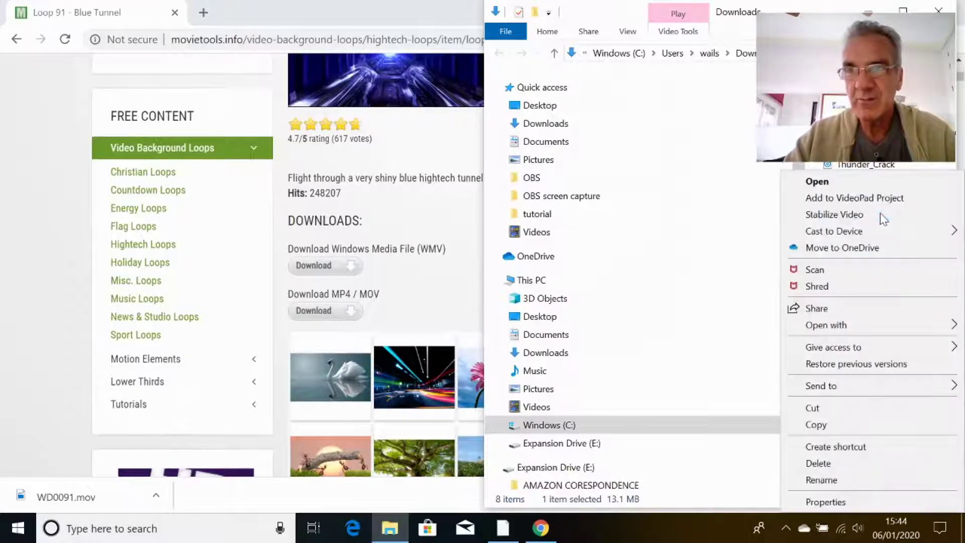
{"action": "left_click", "coordinate": [828, 480]}
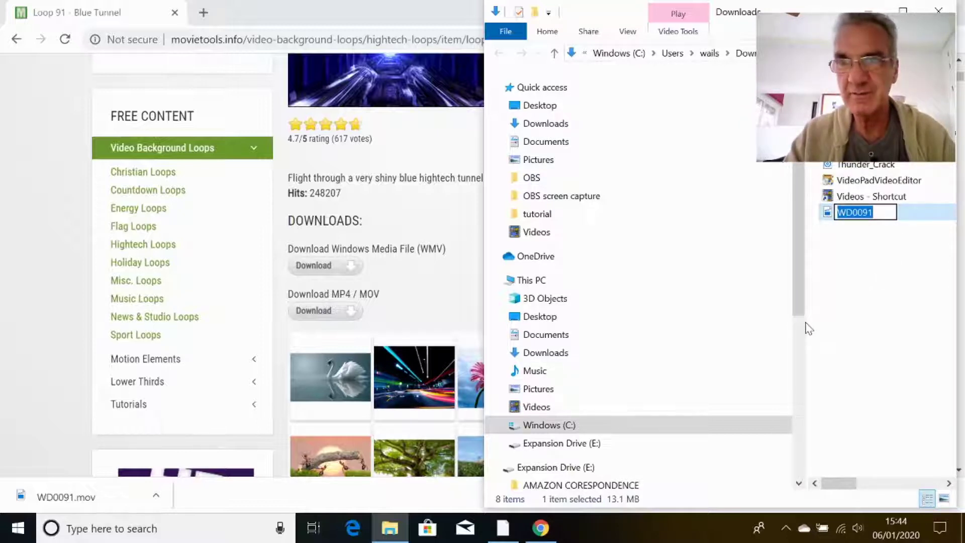
{"action": "type", "text": "blu"}
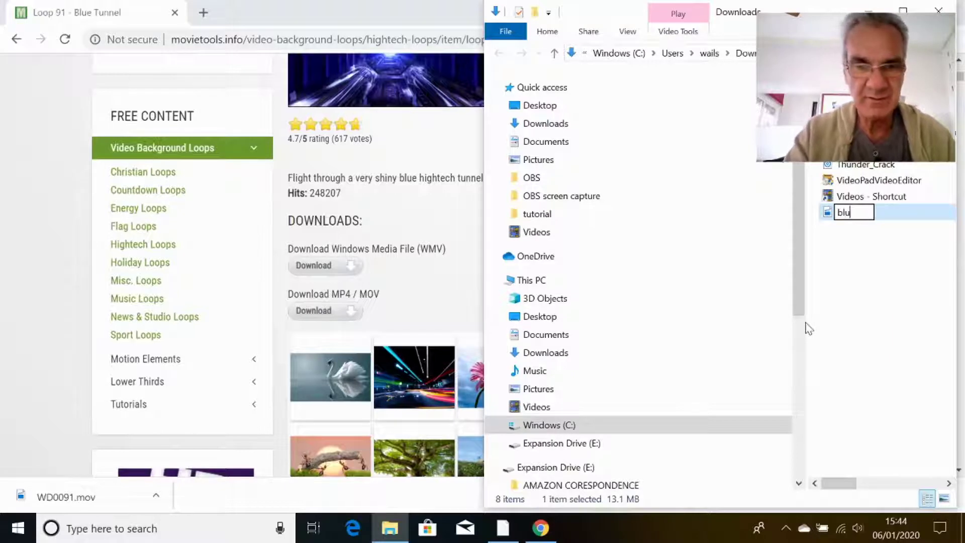
{"action": "type", "text": "e tunnel"}
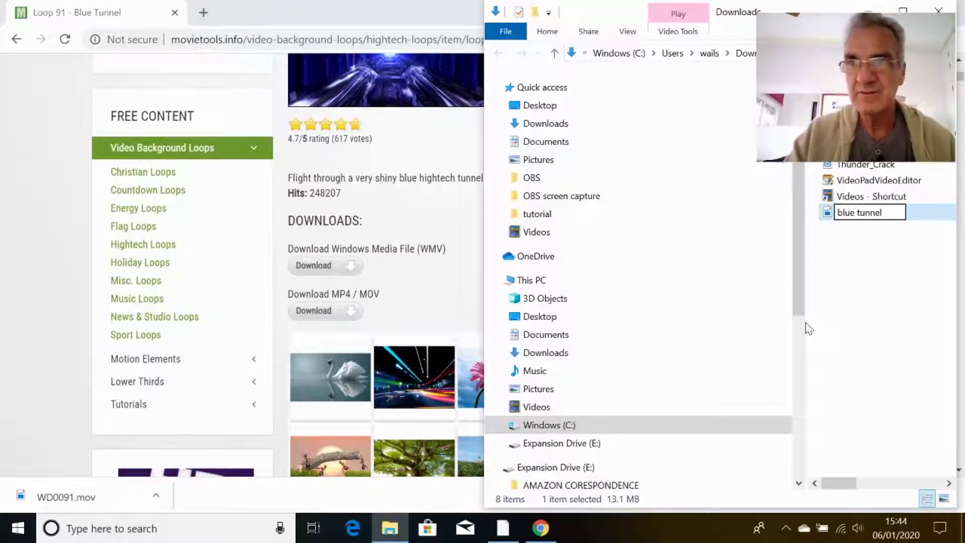
{"action": "left_click", "coordinate": [869, 342]}
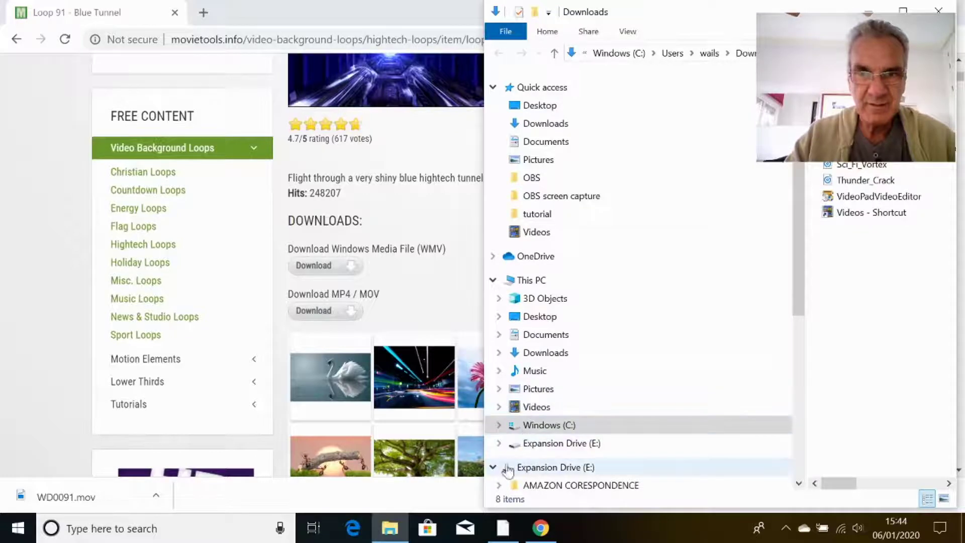
Expand the Expansion Drive (E:) folder tree down to Videos to reveal the tutorial folder.
{"action": "scroll", "coordinate": [702, 444], "scroll_direction": "down", "scroll_amount": 5}
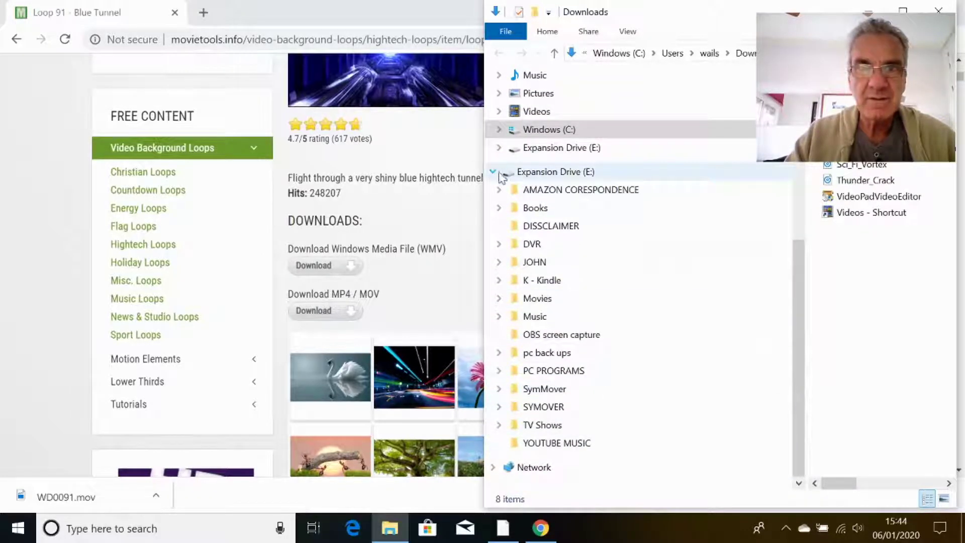
{"action": "left_click", "coordinate": [495, 172]}
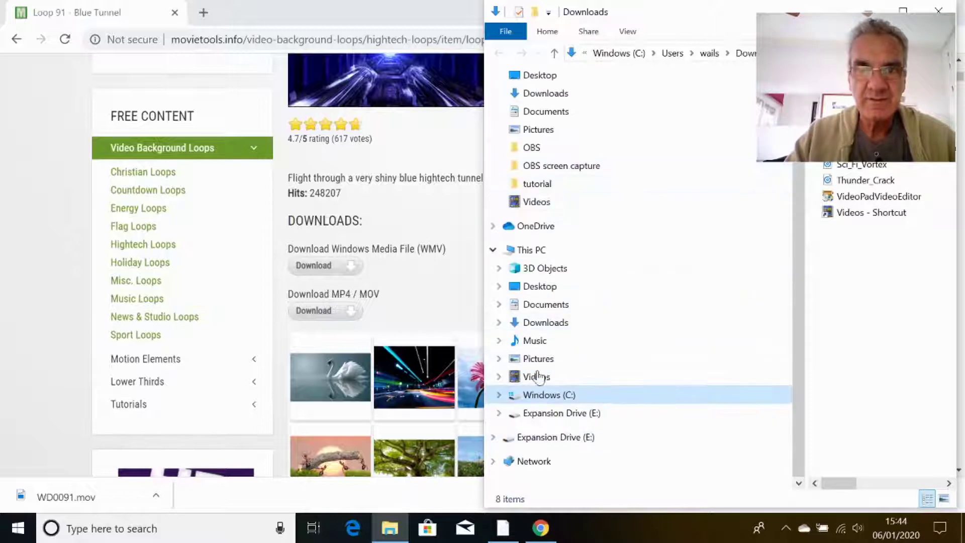
{"action": "left_click", "coordinate": [500, 413]}
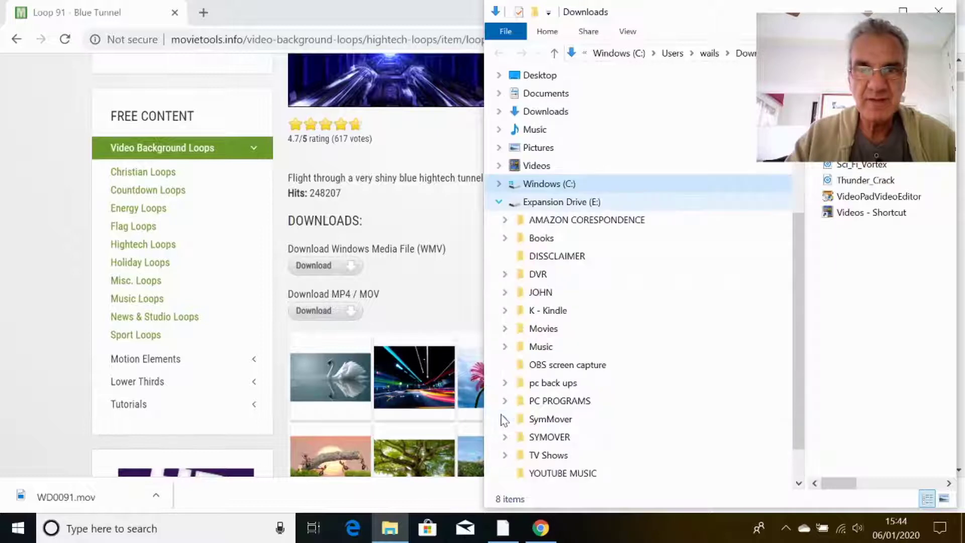
{"action": "left_click", "coordinate": [505, 294]}
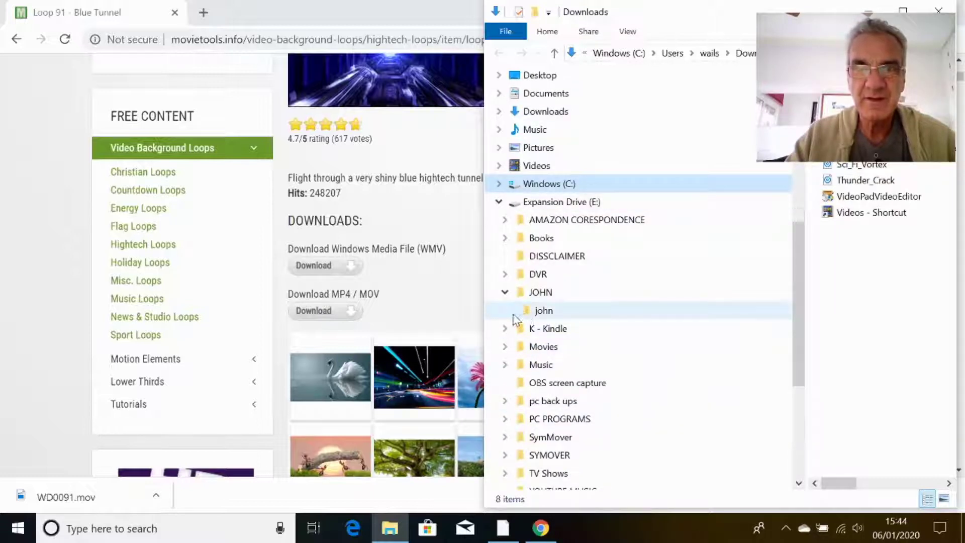
{"action": "left_click", "coordinate": [511, 310]}
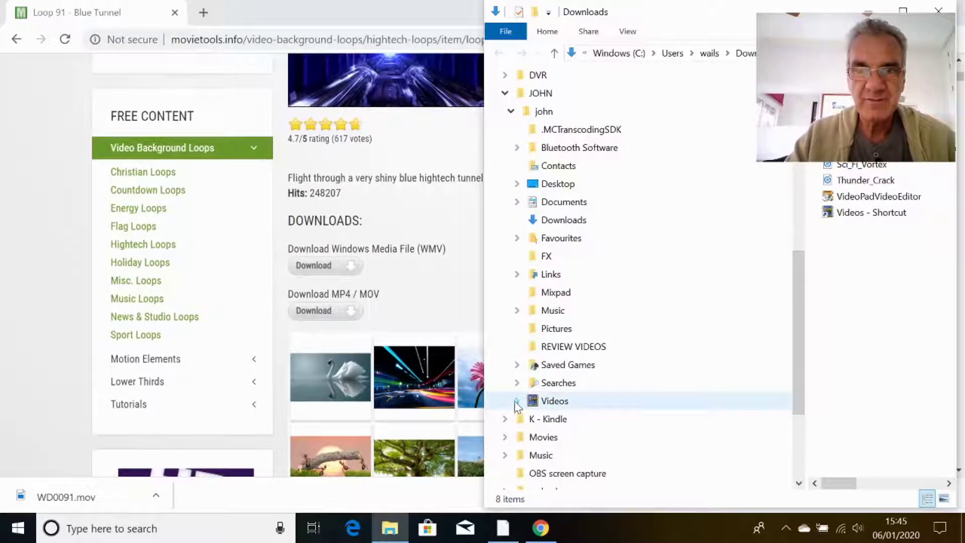
{"action": "left_click", "coordinate": [516, 402]}
{"action": "scroll", "coordinate": [737, 304], "scroll_direction": "down", "scroll_amount": 2}
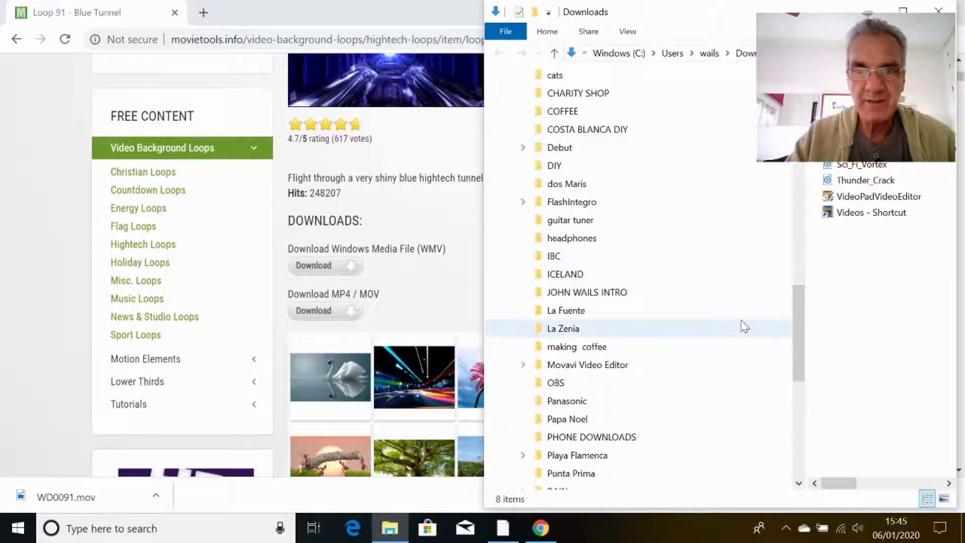
{"action": "scroll", "coordinate": [744, 326], "scroll_direction": "down", "scroll_amount": 5}
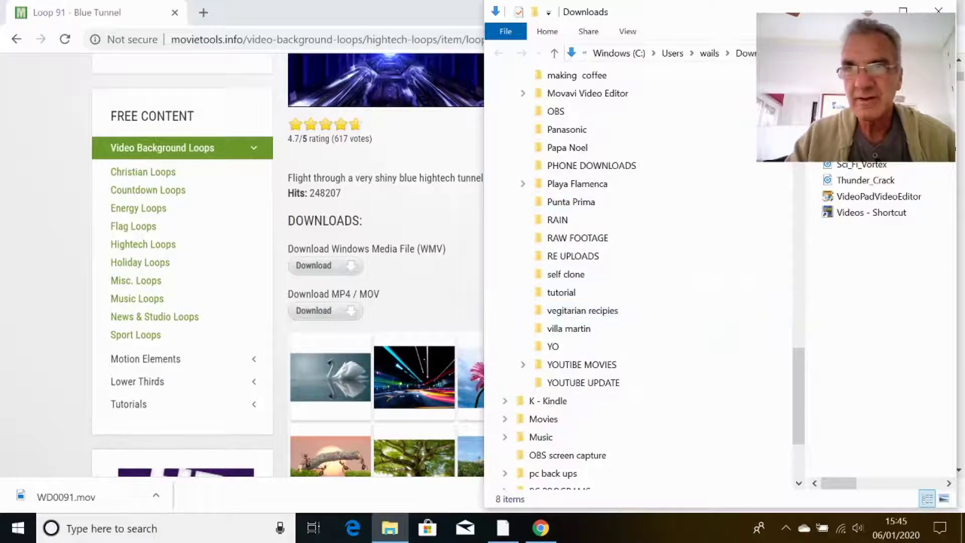
Move blue tunnel.mov into the tutorial folder, replacing the existing copy.
{"action": "left_click_drag", "start_coordinate": [865, 132], "coordinate": [615, 304]}
{"action": "left_click", "coordinate": [660, 324]}
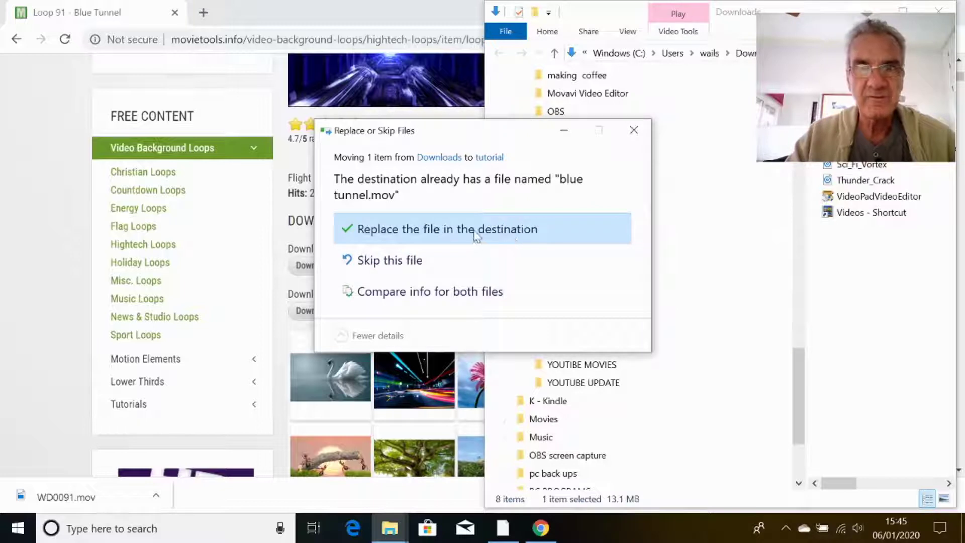
{"action": "left_click", "coordinate": [475, 234]}
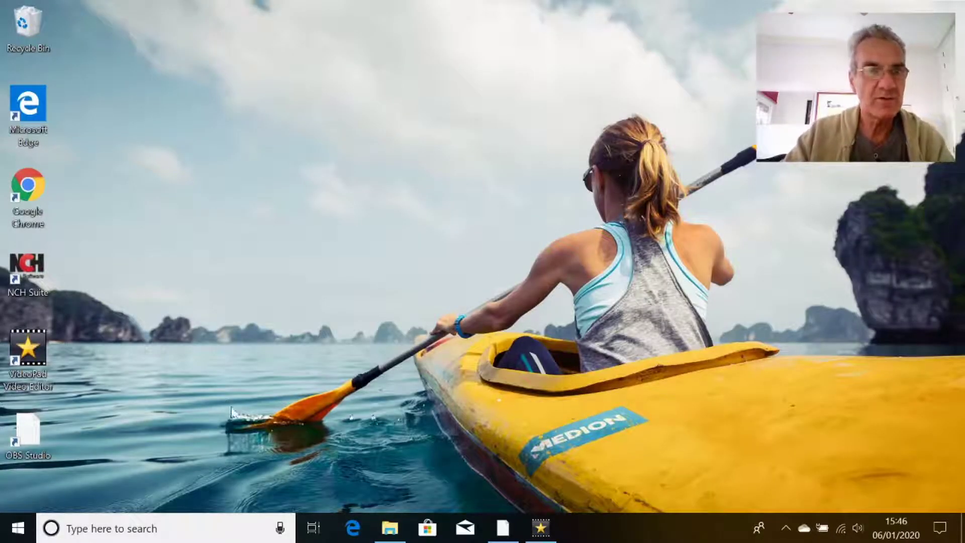
Launch VideoPad Video Editor from the desktop to get an empty Untitled project.
{"action": "double_click", "coordinate": [20, 357]}
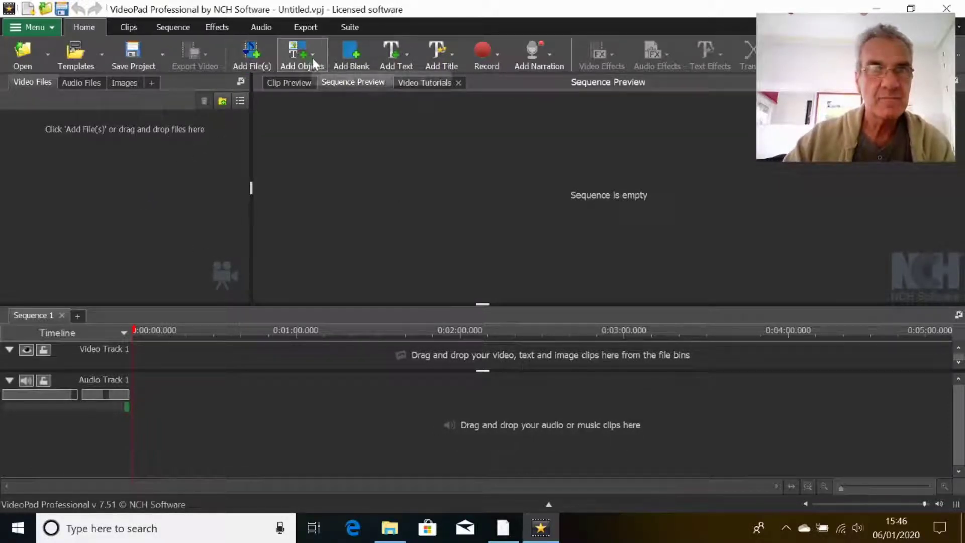
Import blue tunnel.mov from E: > JOHN > john > Videos > tutorial with Add File(s).
{"action": "left_click", "coordinate": [248, 52]}
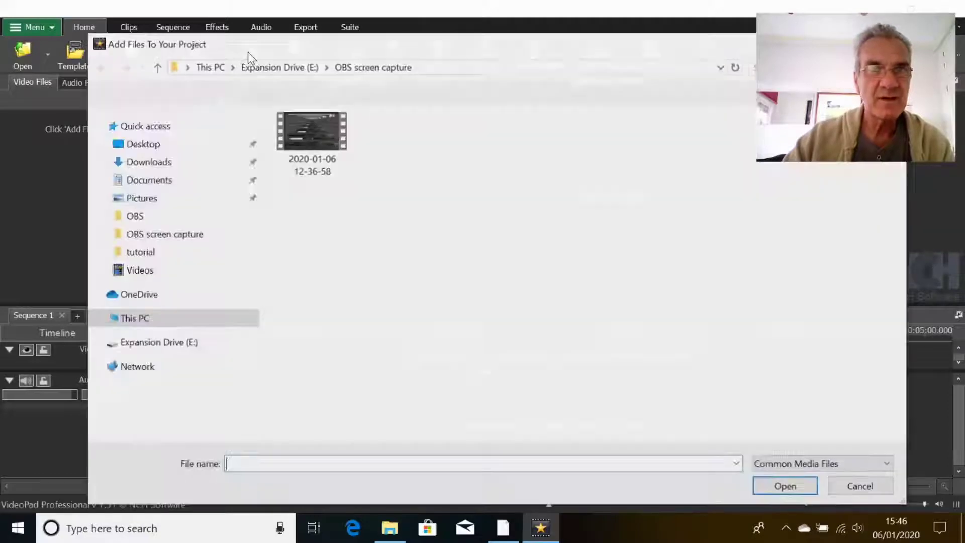
{"action": "scroll", "coordinate": [256, 239], "scroll_direction": "down", "scroll_amount": 1}
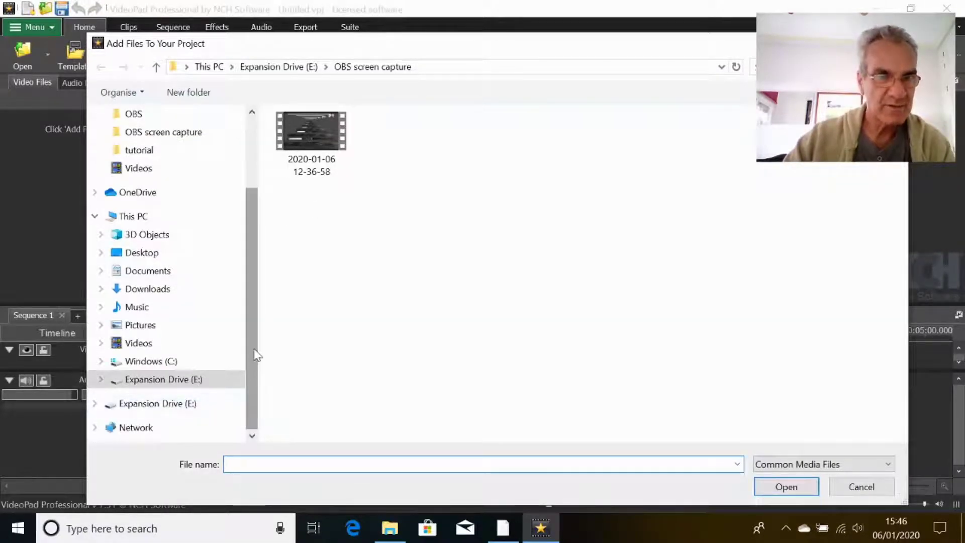
{"action": "left_click", "coordinate": [95, 403]}
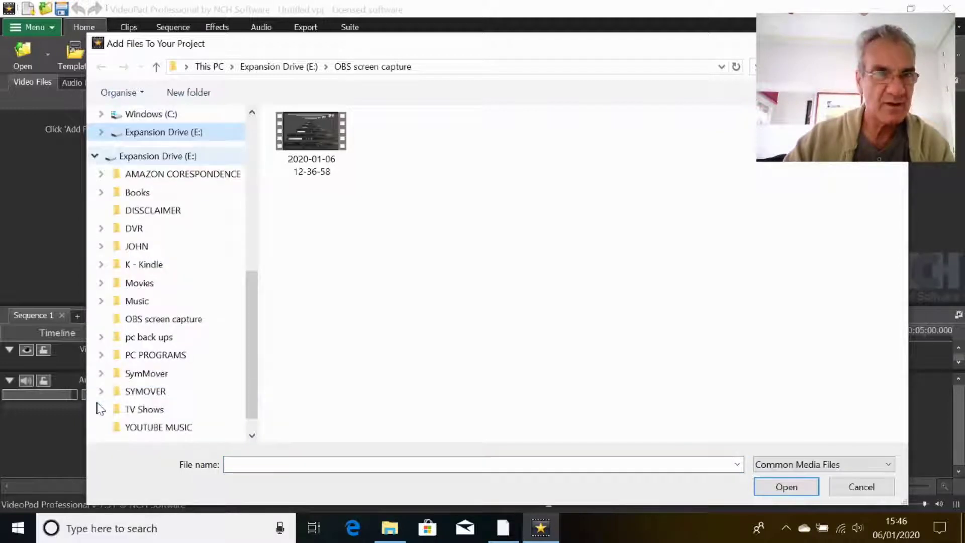
{"action": "left_click", "coordinate": [101, 246]}
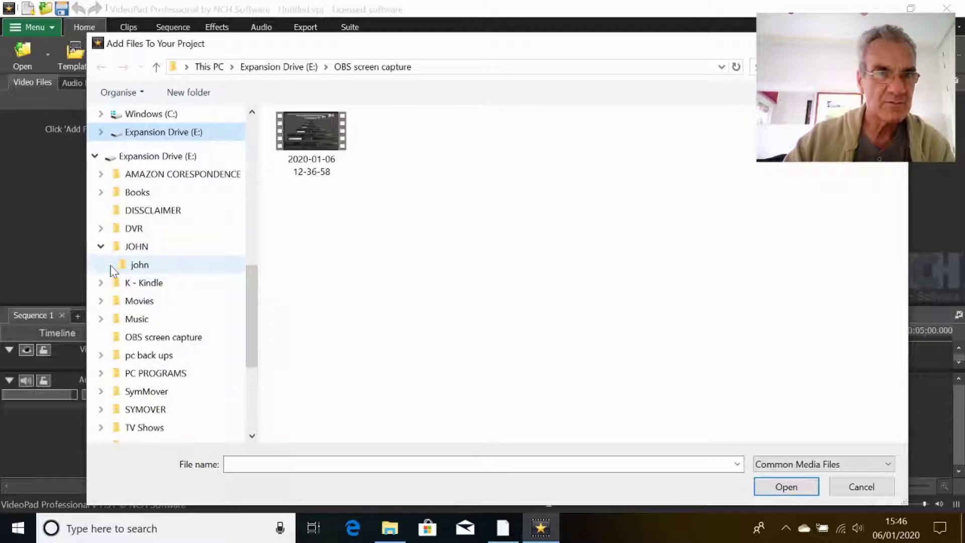
{"action": "left_click", "coordinate": [110, 266]}
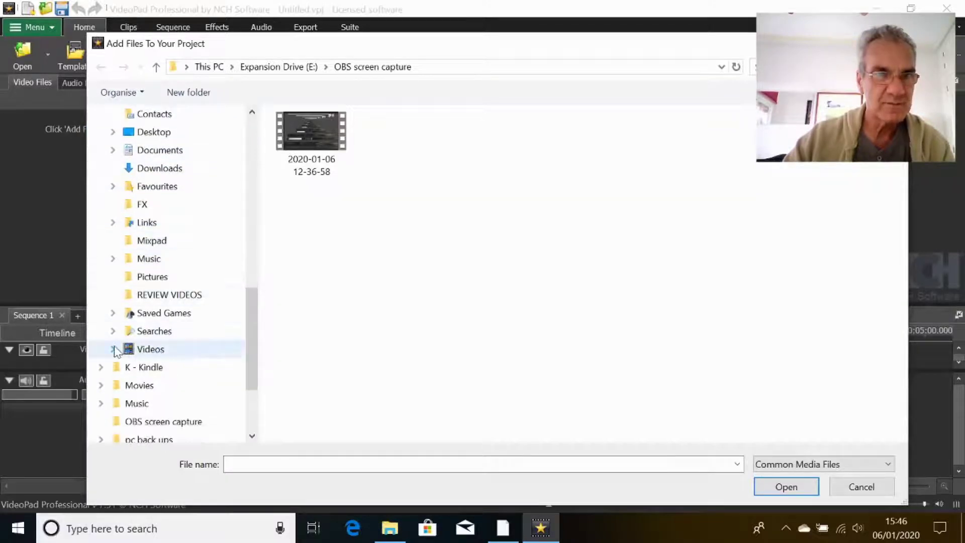
{"action": "left_click", "coordinate": [114, 351]}
{"action": "scroll", "coordinate": [176, 171], "scroll_direction": "down", "scroll_amount": 5}
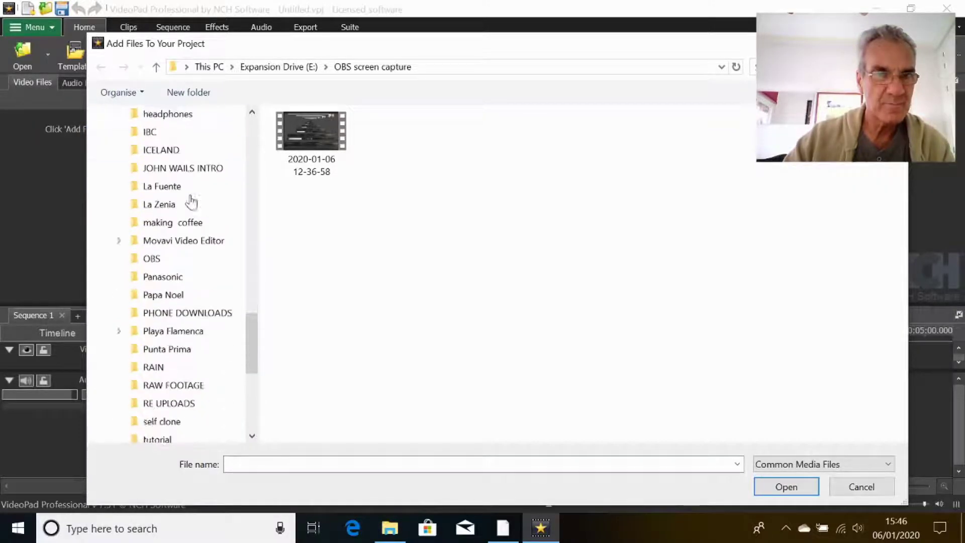
{"action": "scroll", "coordinate": [191, 201], "scroll_direction": "down", "scroll_amount": 3}
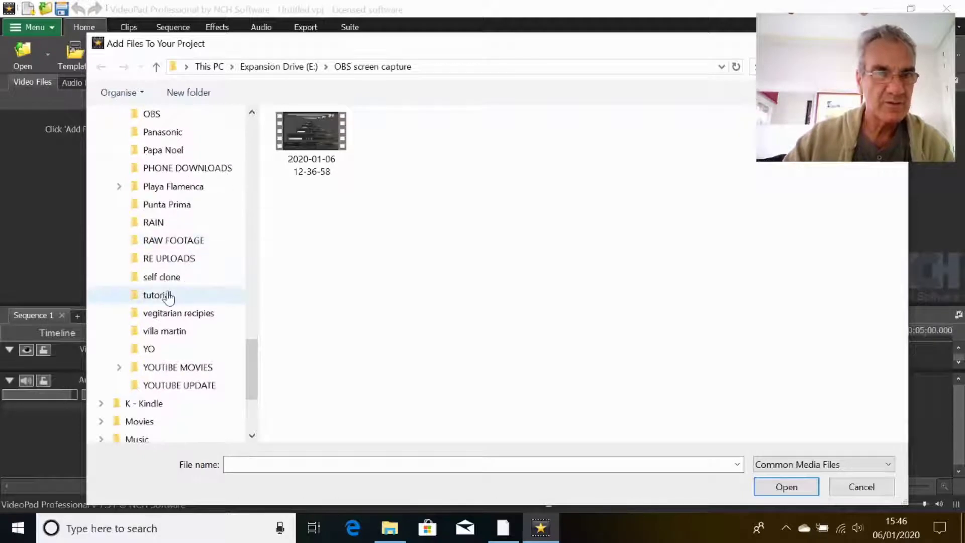
{"action": "left_click", "coordinate": [168, 297]}
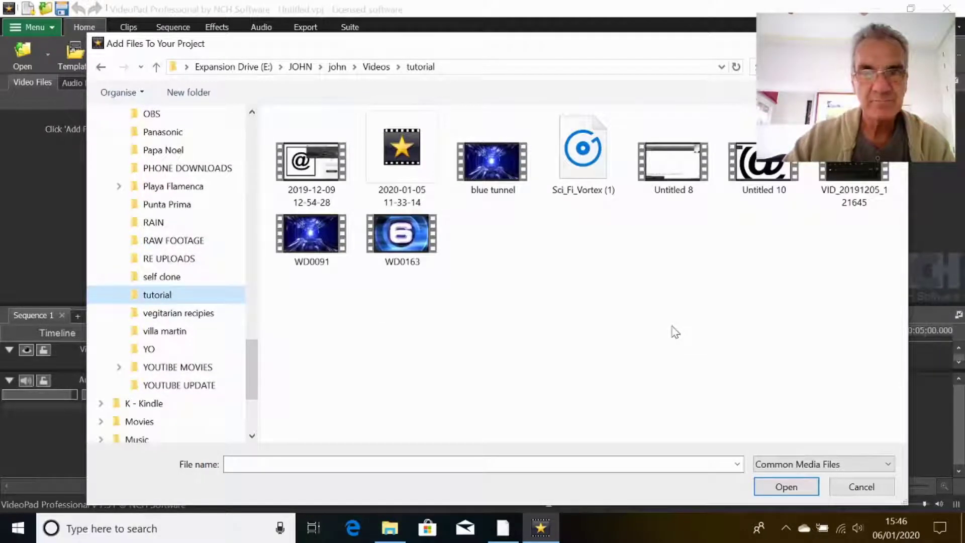
{"action": "left_click", "coordinate": [480, 161]}
{"action": "double_click", "coordinate": [481, 161]}
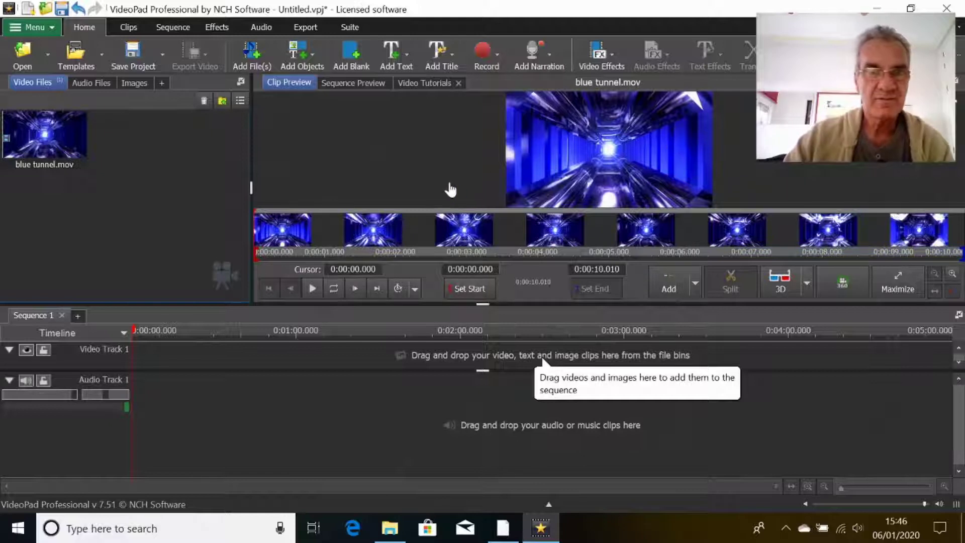
Preview the blue tunnel clip, then place it at the start of Video Track 1.
{"action": "left_click", "coordinate": [312, 288]}
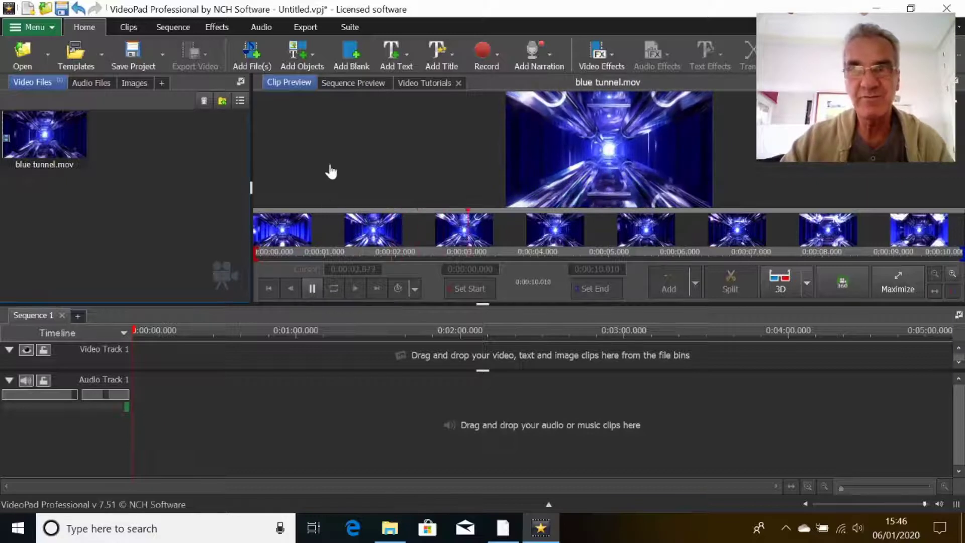
{"action": "key", "text": "ctrl+space"}
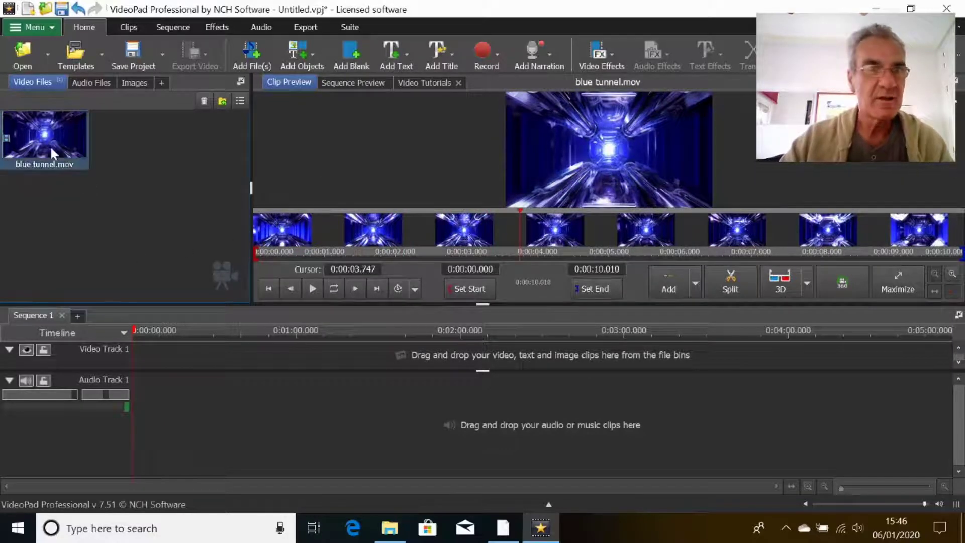
{"action": "left_click_drag", "start_coordinate": [49, 140], "coordinate": [225, 358]}
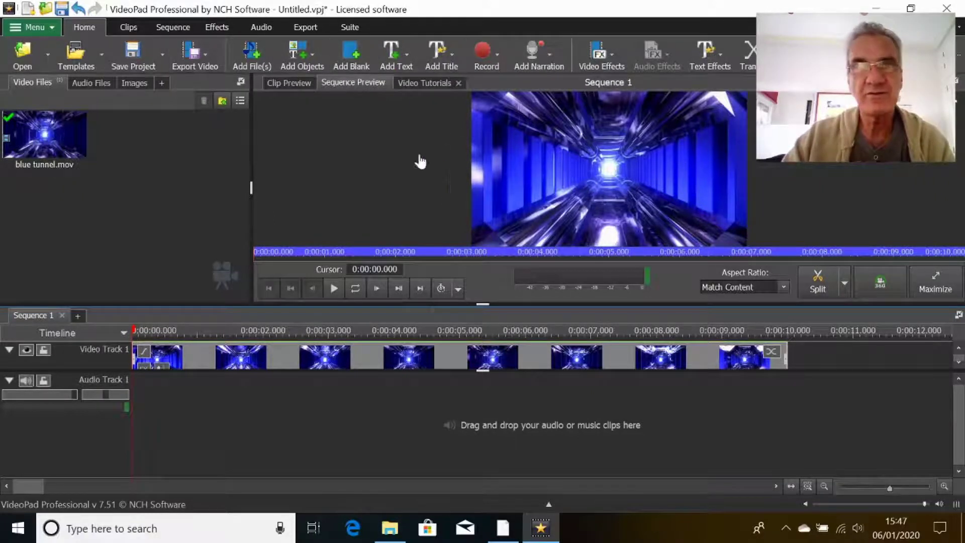
Add a Mobilize text overlay and replace its placeholder title with 'JOHN WAILS.'.
{"action": "left_click", "coordinate": [390, 70]}
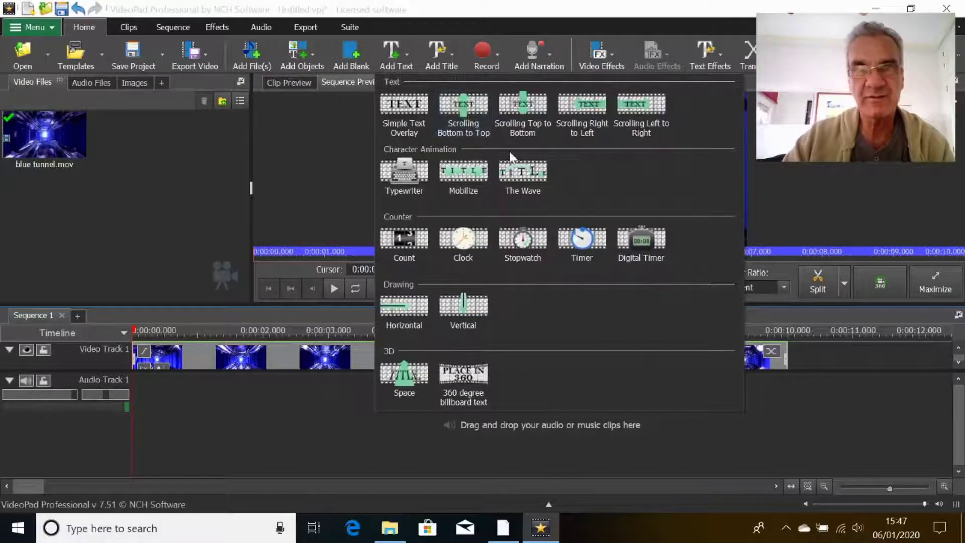
{"action": "left_click", "coordinate": [465, 176]}
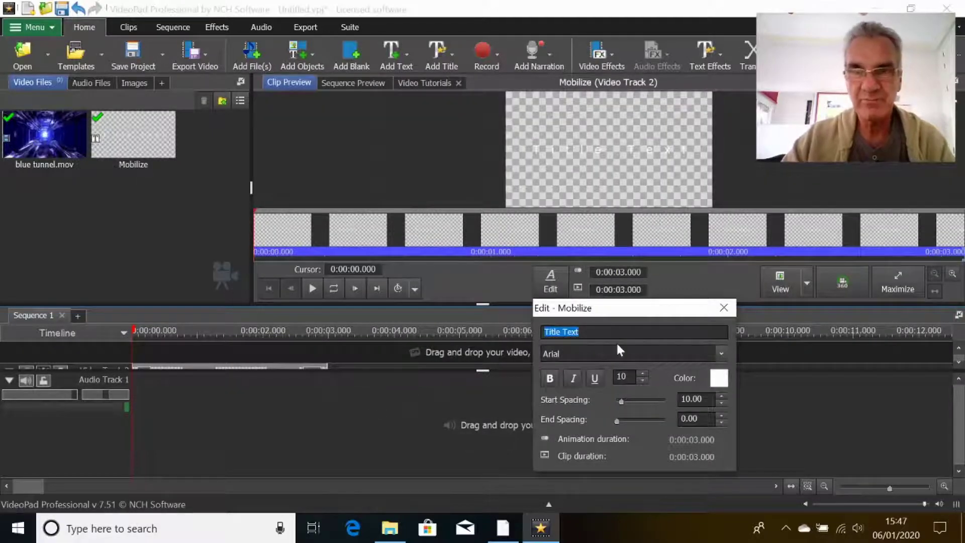
{"action": "left_click", "coordinate": [603, 332]}
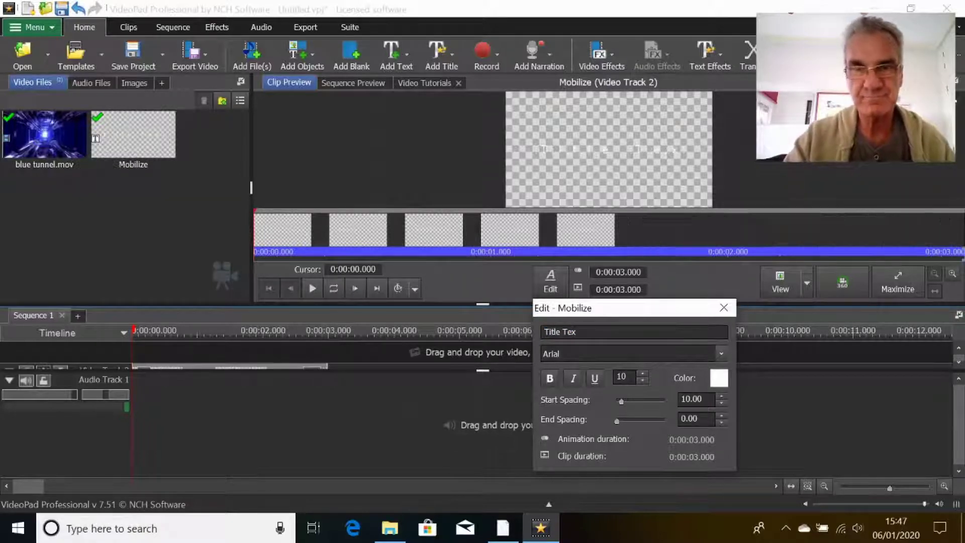
{"action": "key", "text": "BackSpace"}
{"action": "key", "text": "BackSpace"}
{"action": "key", "text": "BackSpace"}
{"action": "key", "text": "BackSpace"}
{"action": "key", "text": "BackSpace"}
{"action": "key", "text": "BackSpace"}
{"action": "key", "text": "BackSpace"}
{"action": "key", "text": "BackSpace"}
{"action": "key", "text": "BackSpace"}
{"action": "key", "text": "BackSpace"}
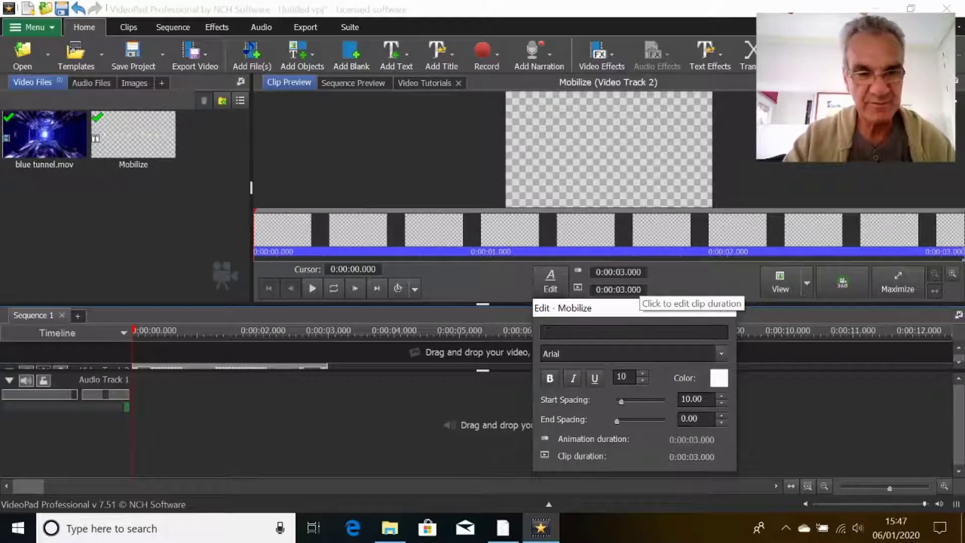
{"action": "type", "text": "J"}
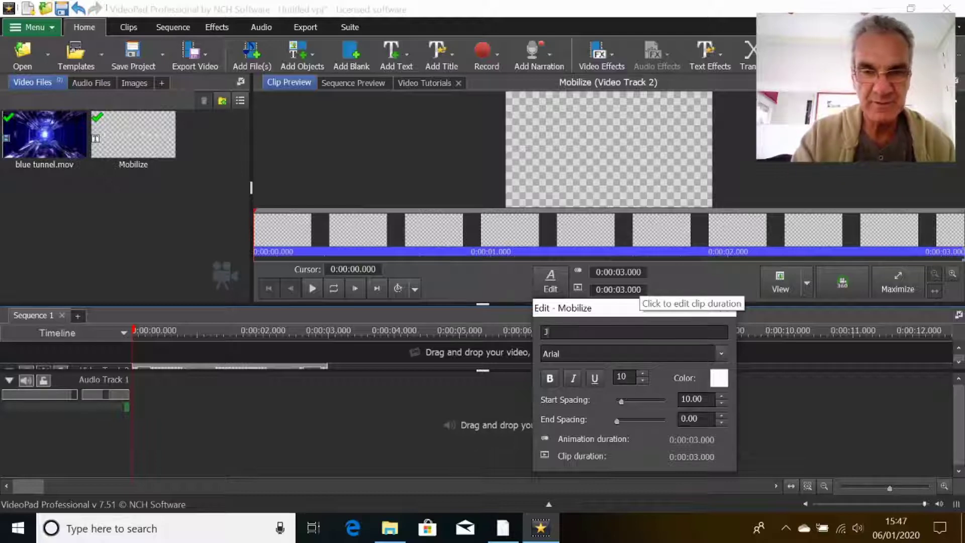
{"action": "type", "text": "OHN WA"}
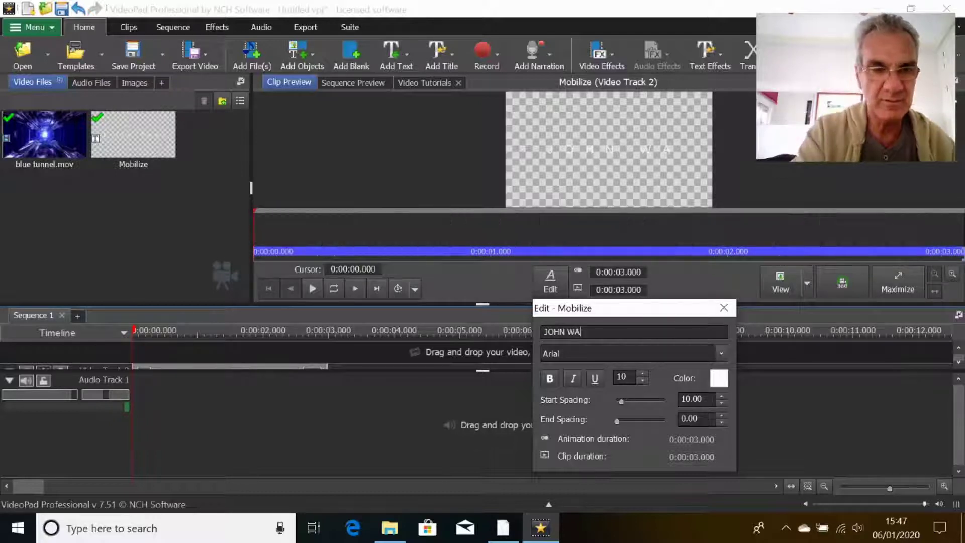
{"action": "type", "text": "ILS"}
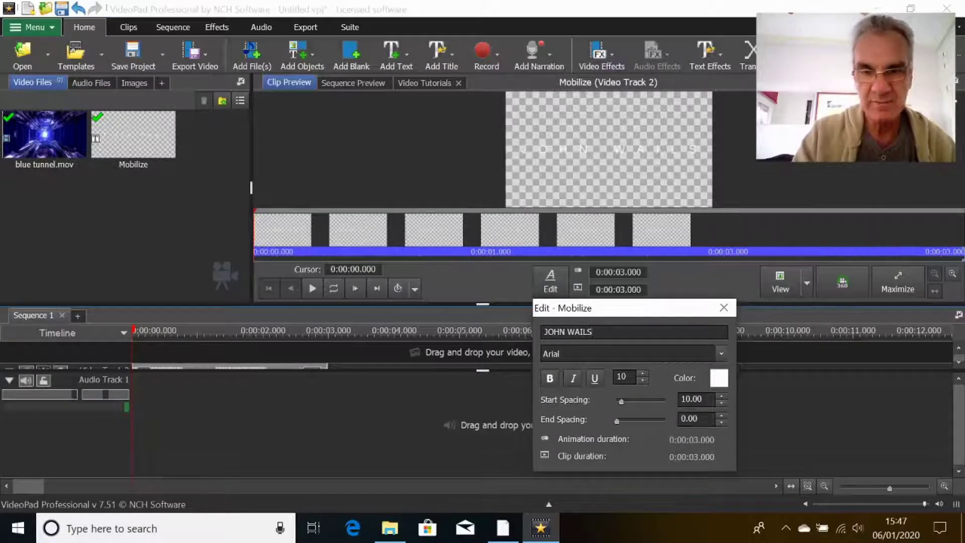
{"action": "type", "text": "."}
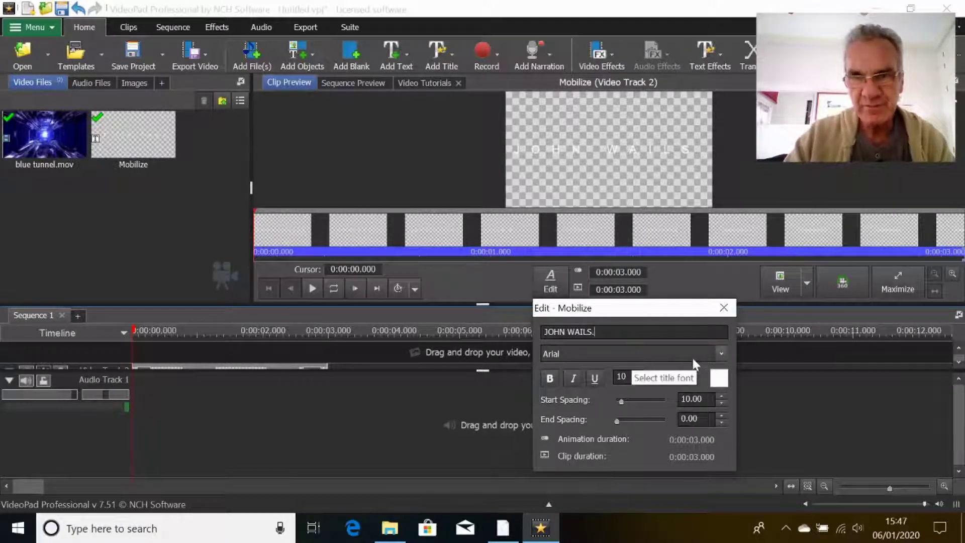
Set the title font to Arial Black, toggle bold, and colour it bright green.
{"action": "left_click", "coordinate": [723, 354]}
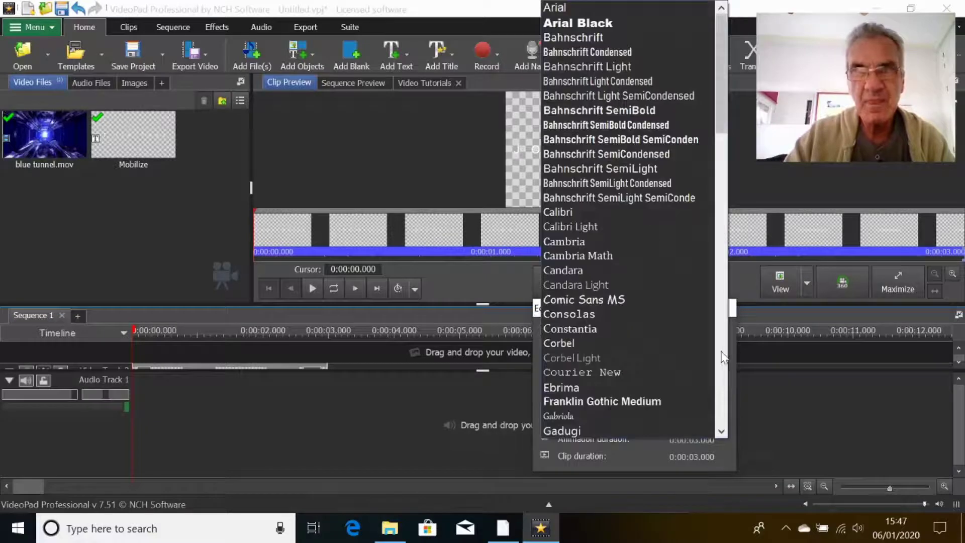
{"action": "left_click", "coordinate": [595, 23]}
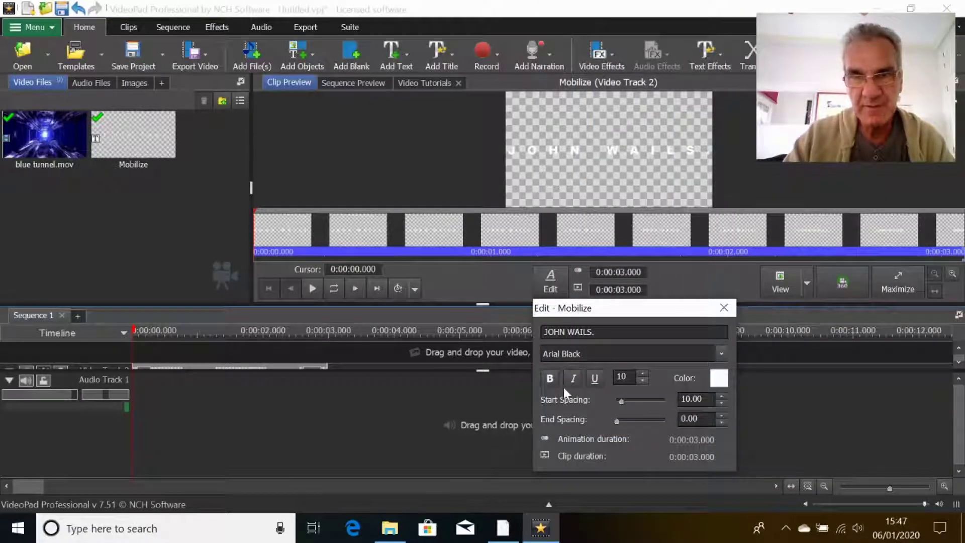
{"action": "left_click", "coordinate": [551, 376]}
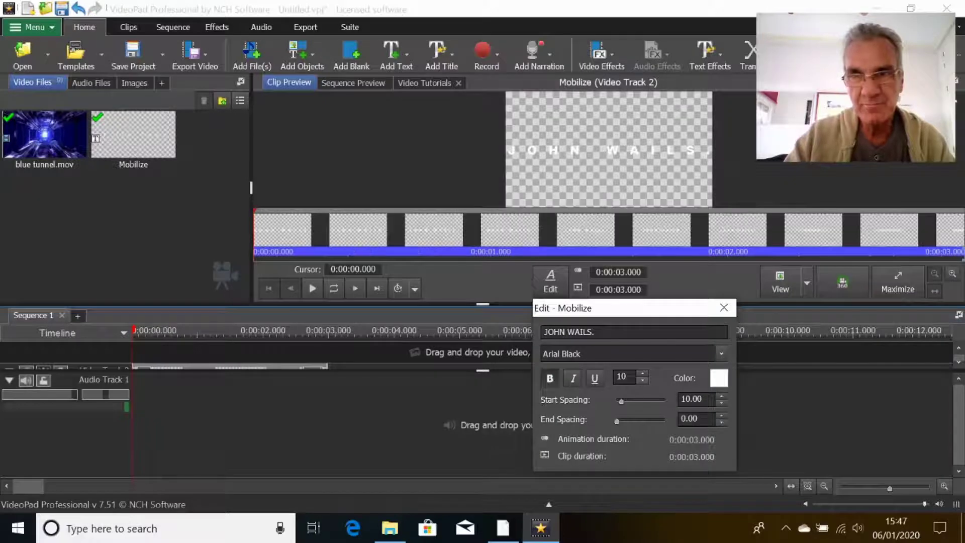
{"action": "left_click", "coordinate": [719, 378]}
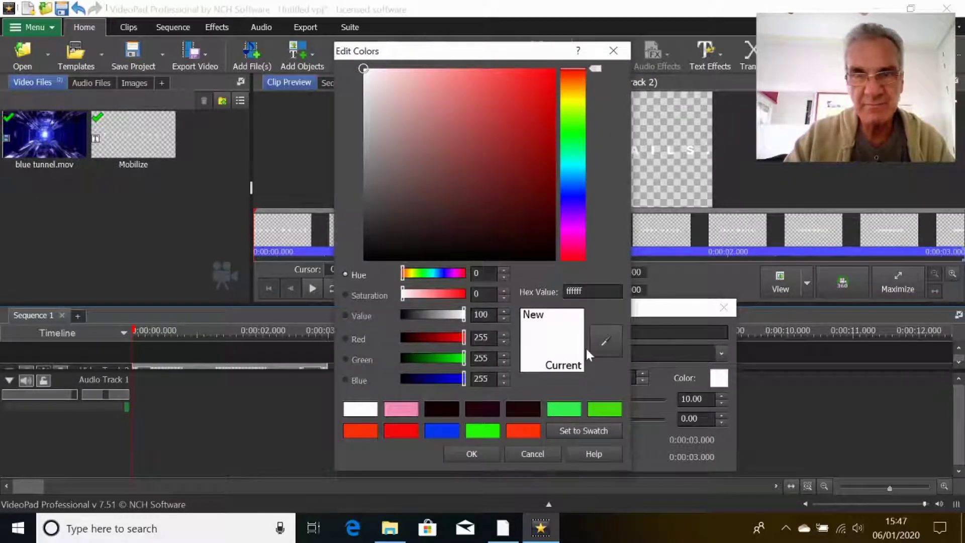
{"action": "left_click", "coordinate": [478, 432]}
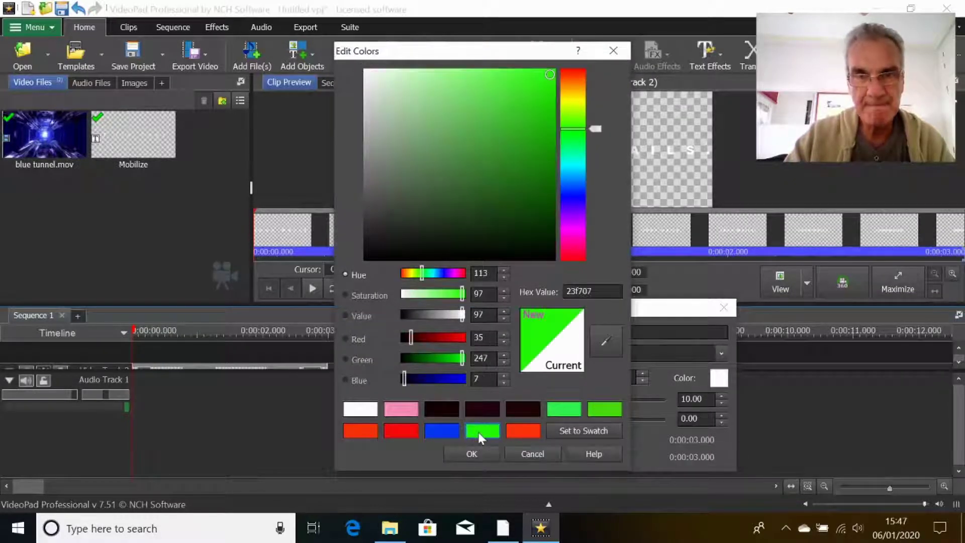
{"action": "left_click", "coordinate": [480, 454]}
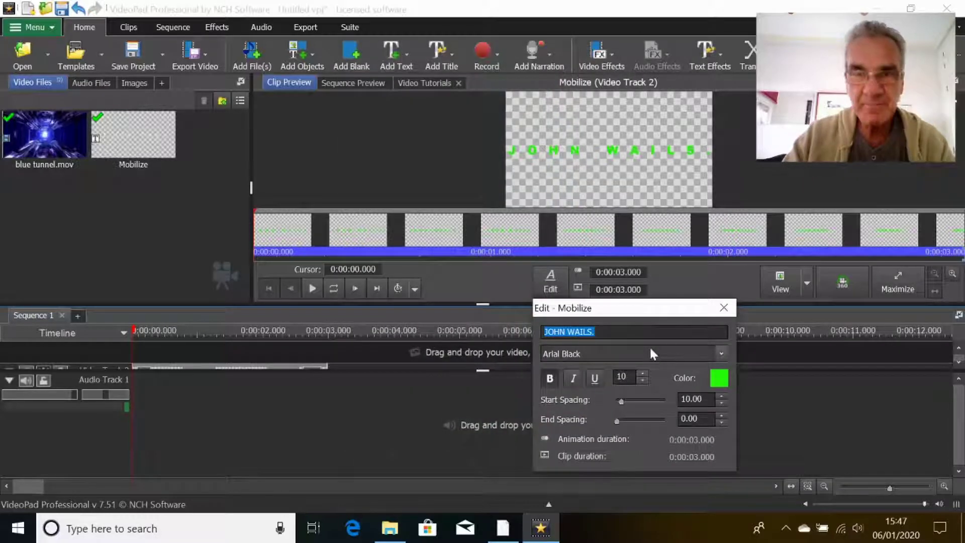
Raise the title font size to 22 and close the Edit - Mobilize dialog.
{"action": "left_click", "coordinate": [642, 374]}
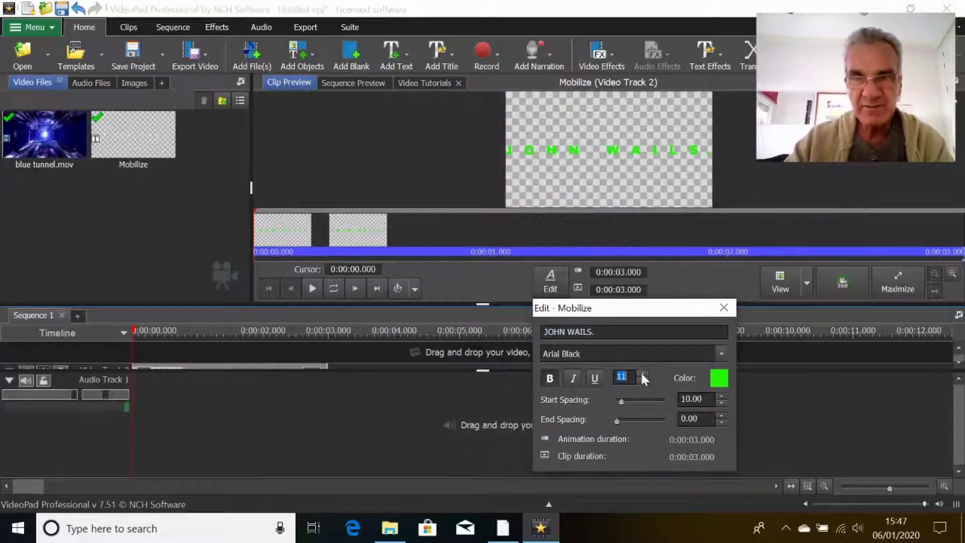
{"action": "left_click", "coordinate": [642, 374]}
{"action": "left_click", "coordinate": [643, 374]}
{"action": "left_click", "coordinate": [643, 374]}
{"action": "left_click", "coordinate": [642, 374]}
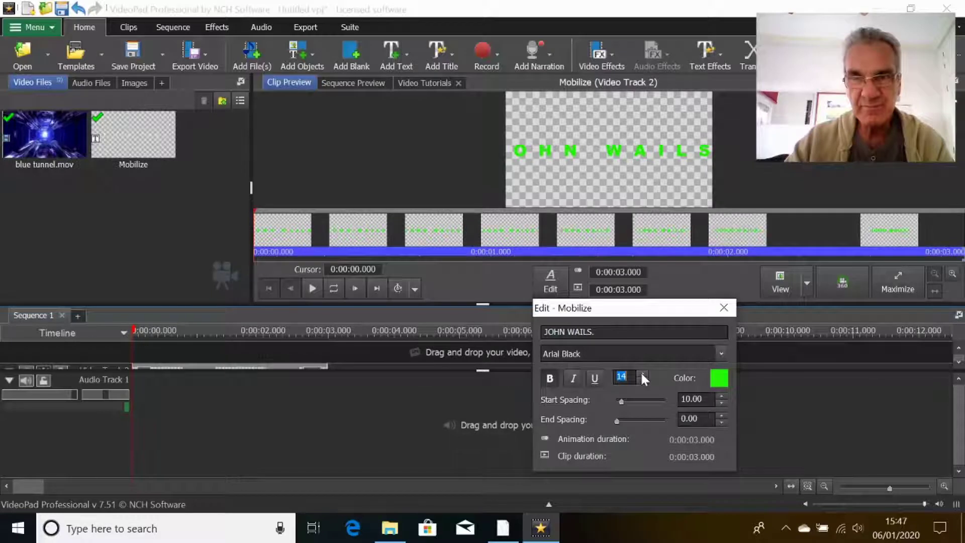
{"action": "left_click", "coordinate": [643, 375]}
{"action": "left_click", "coordinate": [643, 375]}
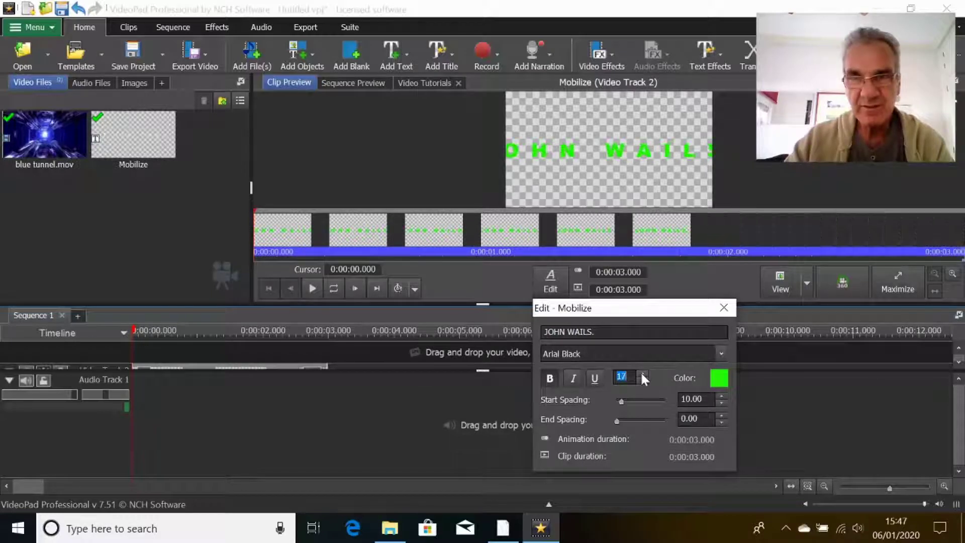
{"action": "left_click", "coordinate": [642, 375]}
{"action": "left_click", "coordinate": [642, 375]}
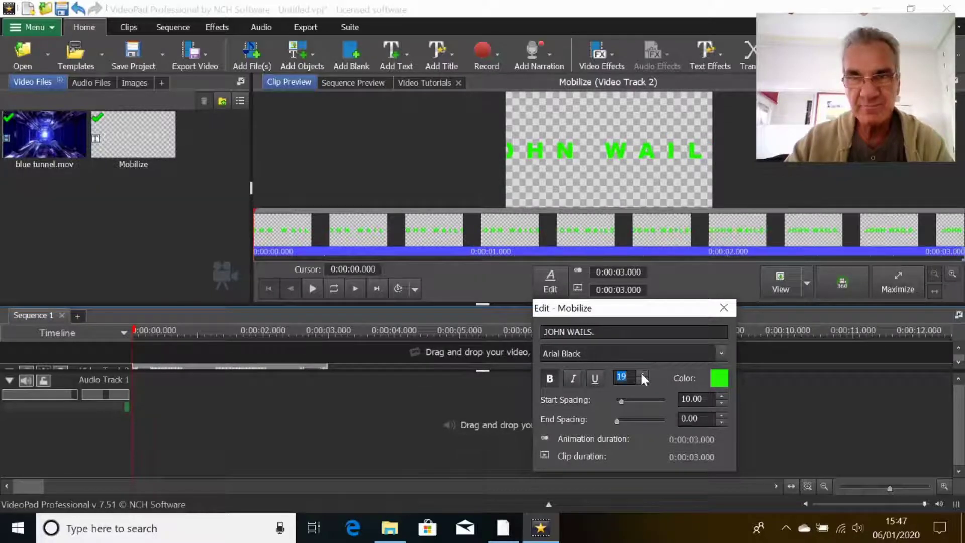
{"action": "left_click", "coordinate": [642, 375]}
{"action": "left_click", "coordinate": [643, 374]}
{"action": "left_click", "coordinate": [643, 374]}
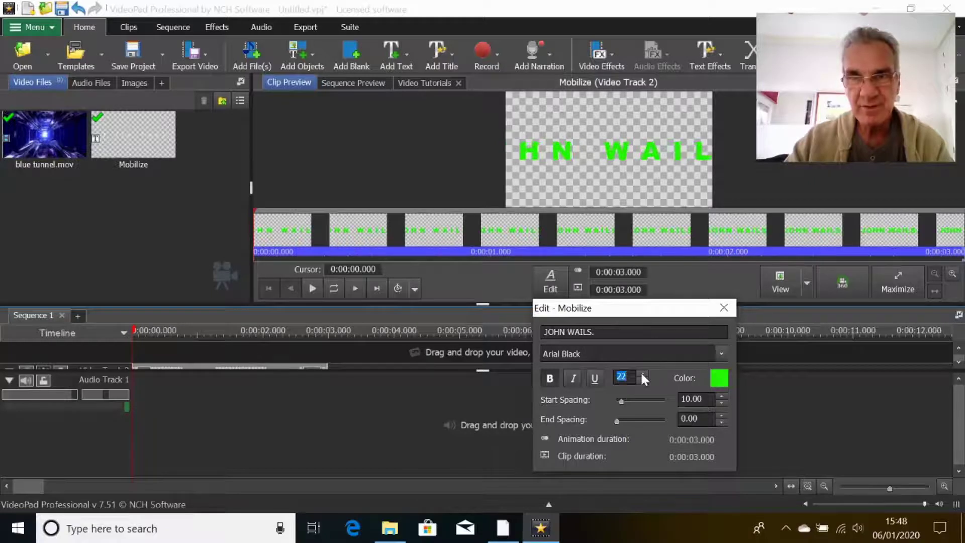
{"action": "left_click", "coordinate": [723, 308]}
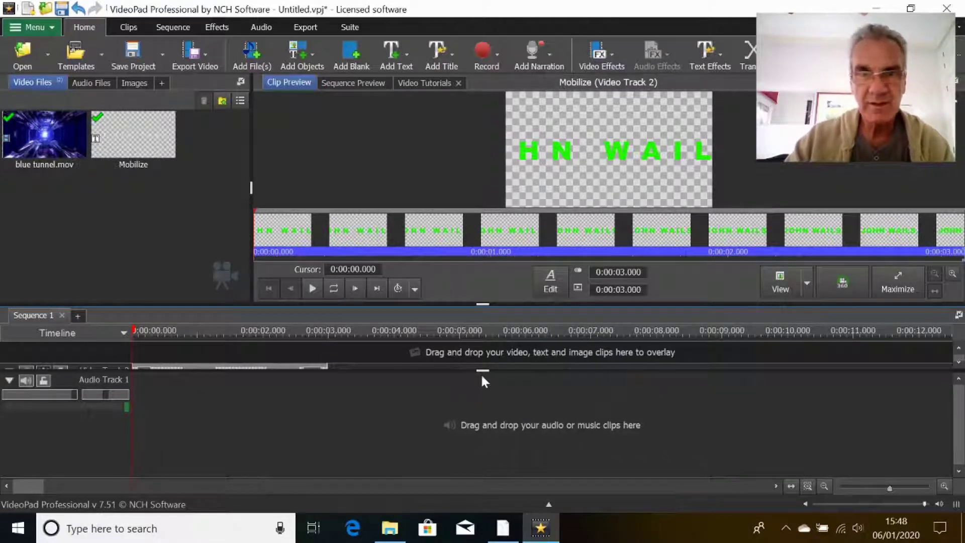
Enlarge the timeline to show both video tracks and play the sequence from the start.
{"action": "left_click_drag", "start_coordinate": [482, 371], "coordinate": [476, 463]}
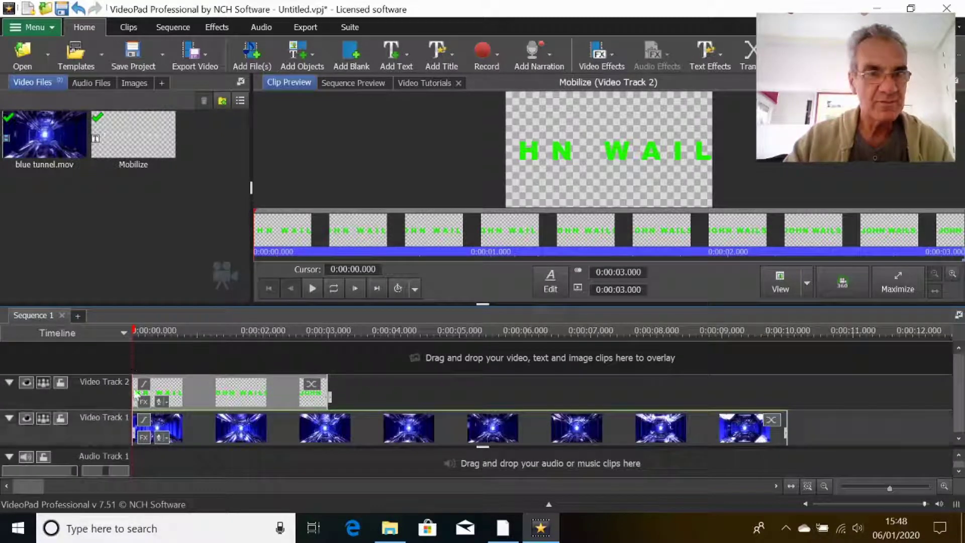
{"action": "left_click", "coordinate": [136, 331]}
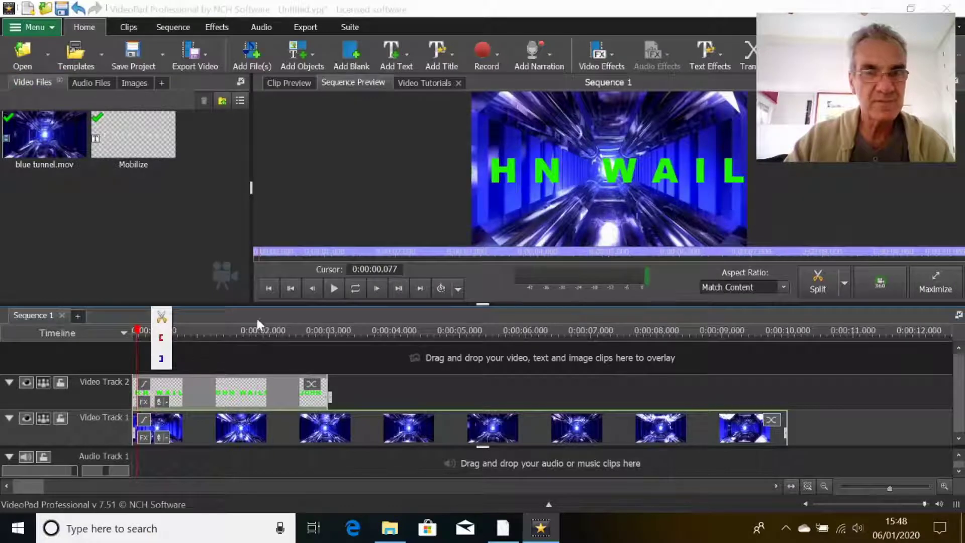
{"action": "left_click", "coordinate": [332, 289]}
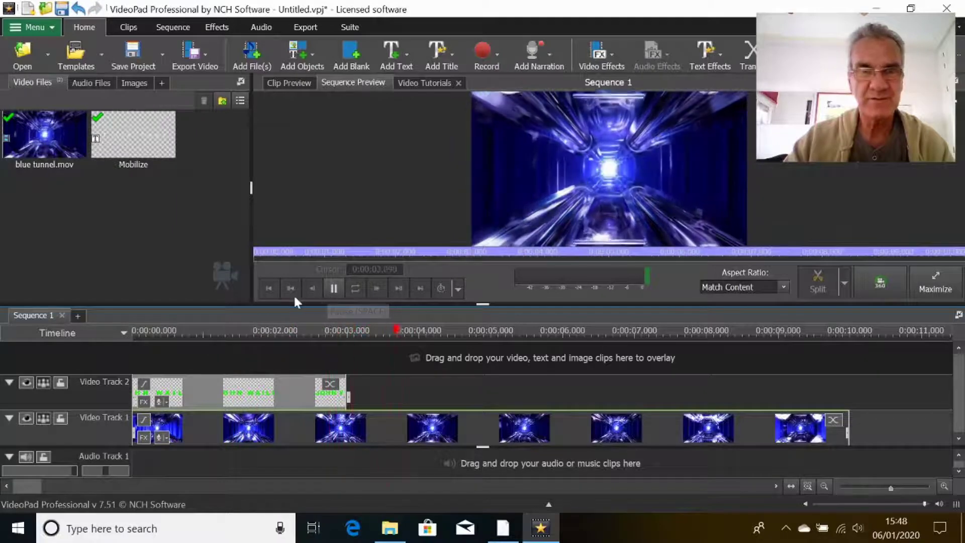
{"action": "key", "text": "space"}
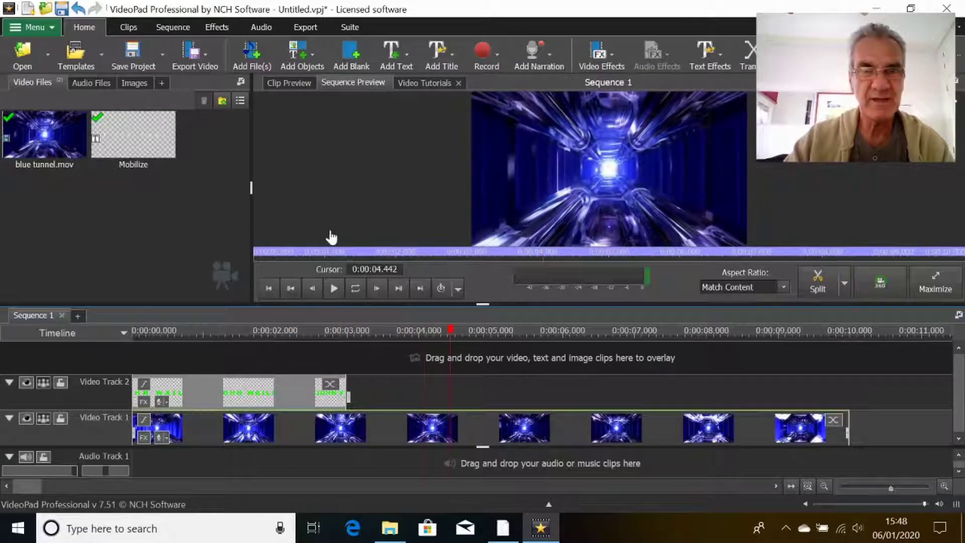
{"action": "left_click", "coordinate": [269, 287]}
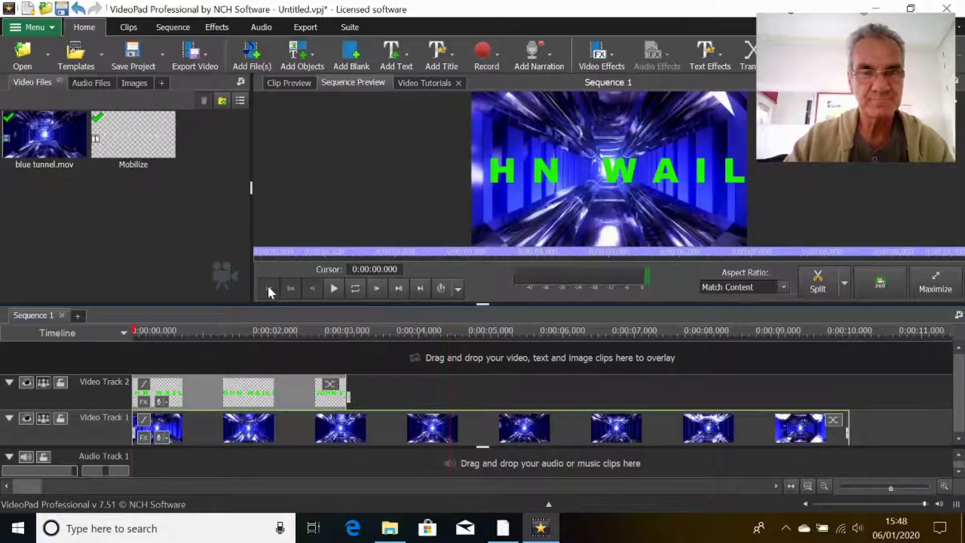
{"action": "left_click", "coordinate": [333, 288]}
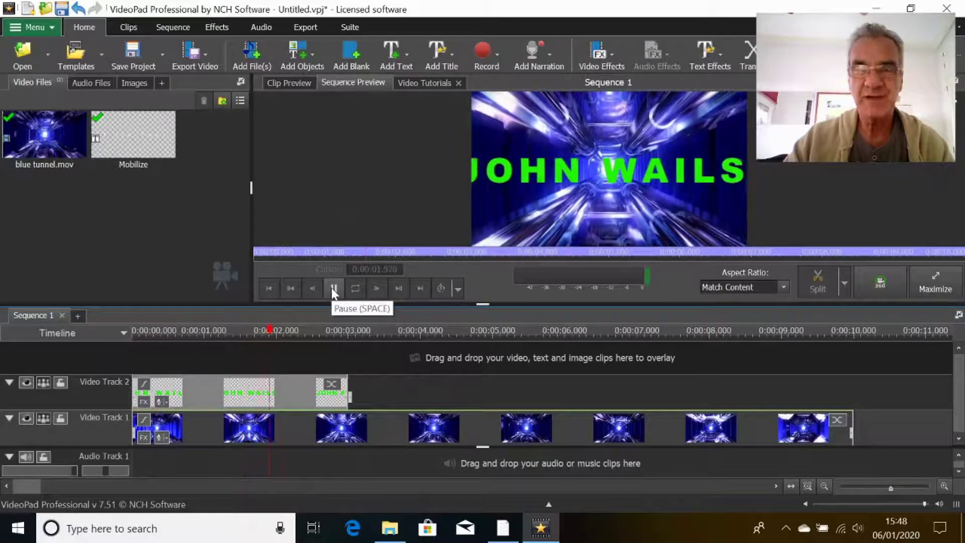
{"action": "left_click", "coordinate": [331, 287]}
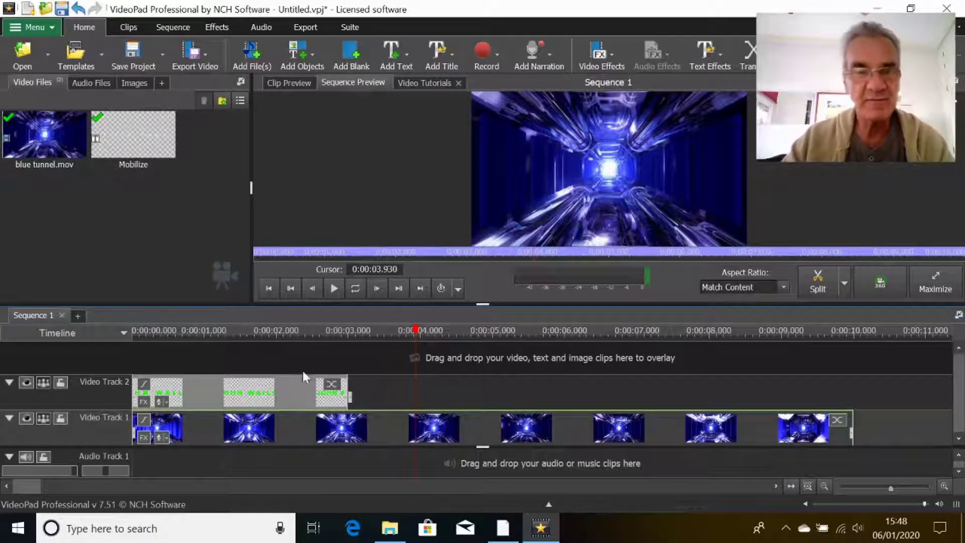
Move the JOHN WAILS. title to start about 1.2 s in and replay to check timing.
{"action": "left_click_drag", "start_coordinate": [203, 388], "coordinate": [289, 391]}
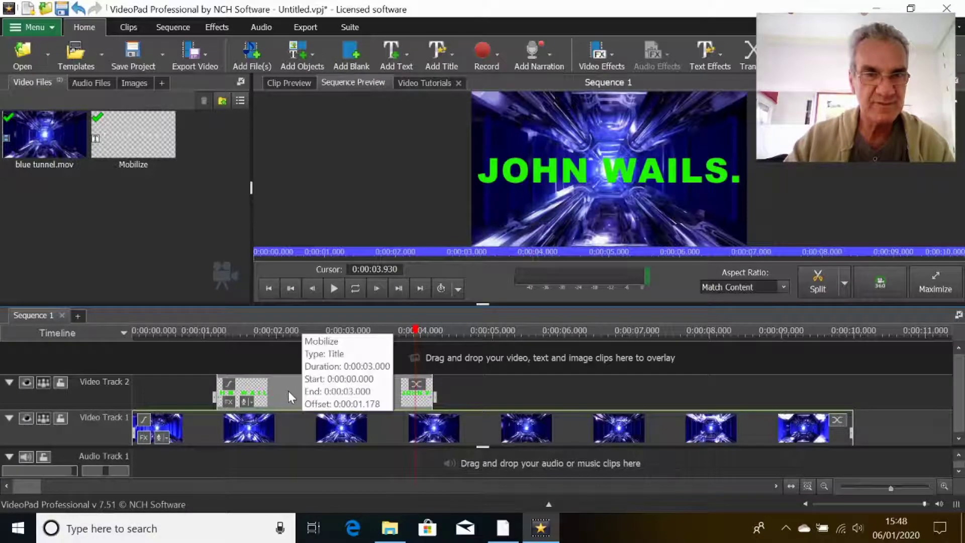
{"action": "left_click", "coordinate": [265, 288]}
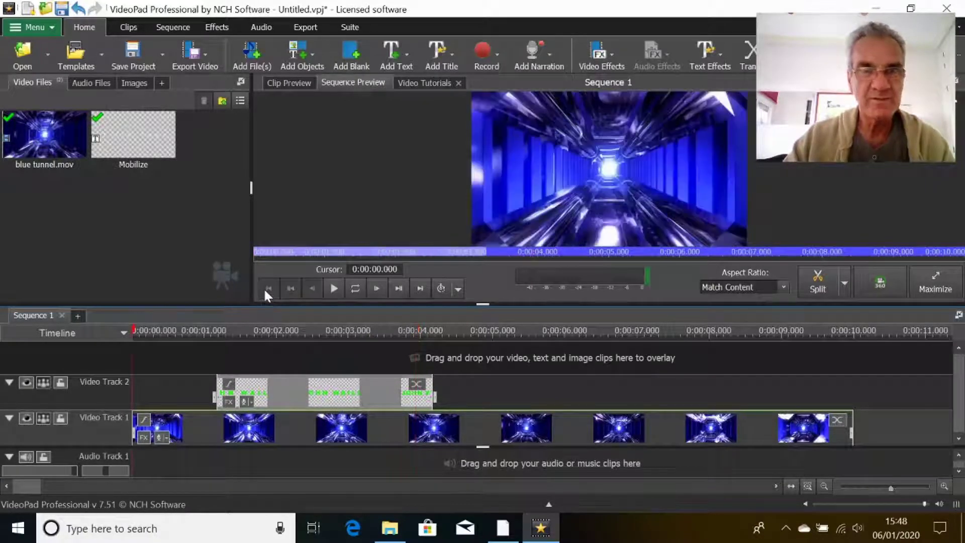
{"action": "left_click", "coordinate": [333, 288]}
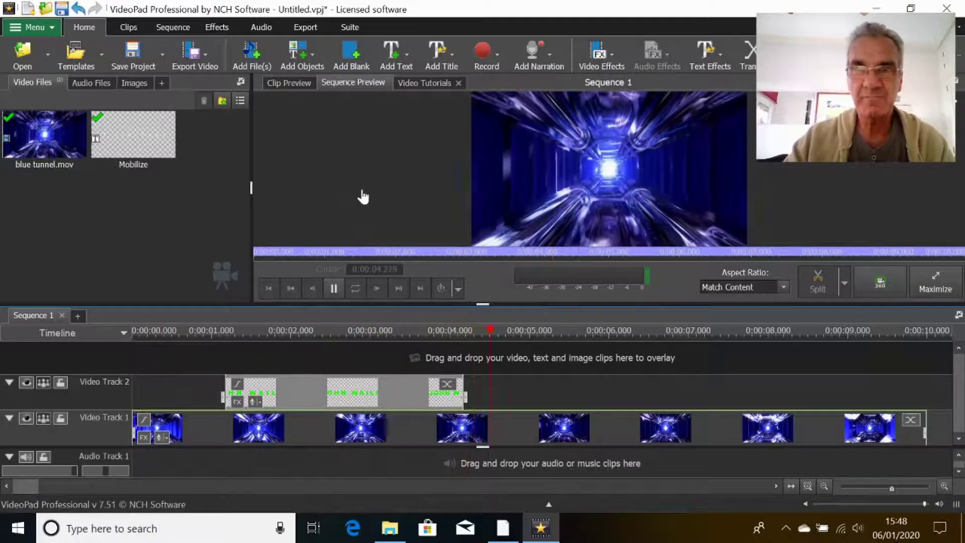
{"action": "key", "text": "space"}
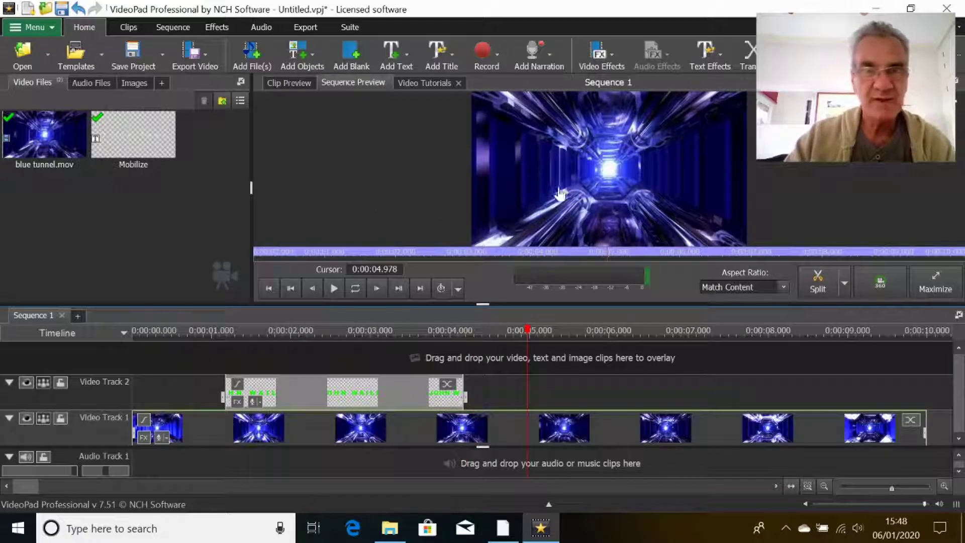
Add a new Mobilize title and replace its placeholder text with 'VORTEX TITLE.'.
{"action": "left_click", "coordinate": [397, 65]}
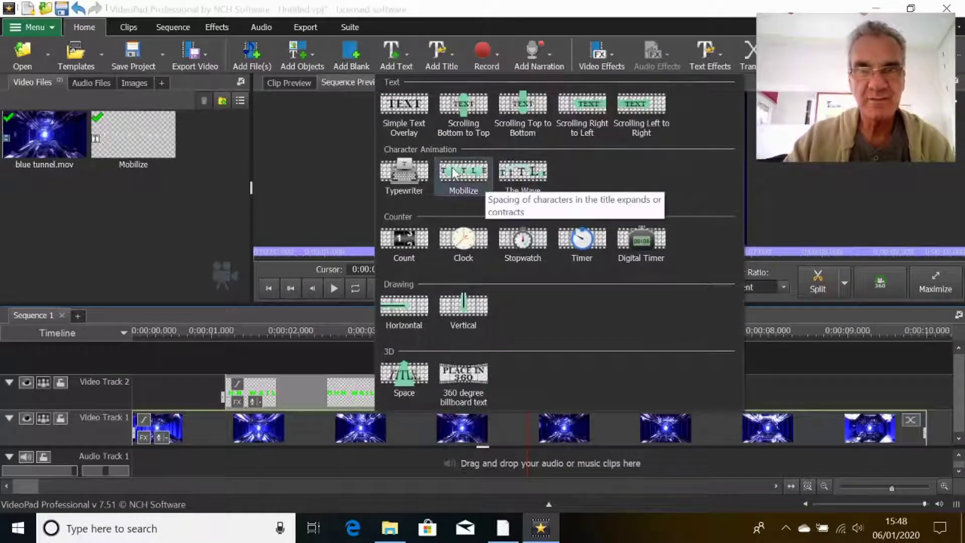
{"action": "left_click", "coordinate": [467, 174]}
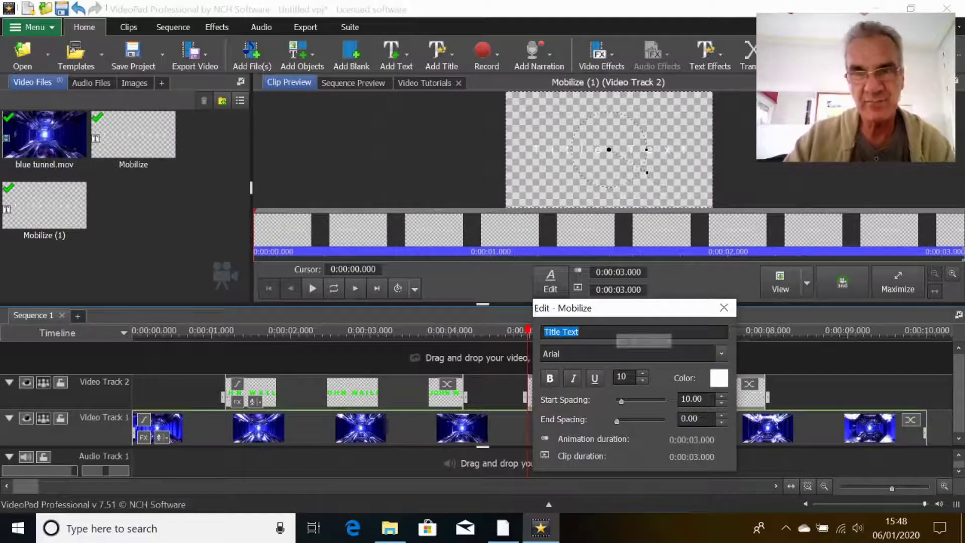
{"action": "left_click", "coordinate": [618, 332]}
{"action": "key", "text": "BackSpace"}
{"action": "key", "text": "BackSpace"}
{"action": "key", "text": "BackSpace"}
{"action": "key", "text": "BackSpace"}
{"action": "key", "text": "BackSpace"}
{"action": "key", "text": "BackSpace"}
{"action": "key", "text": "BackSpace"}
{"action": "key", "text": "BackSpace"}
{"action": "key", "text": "BackSpace"}
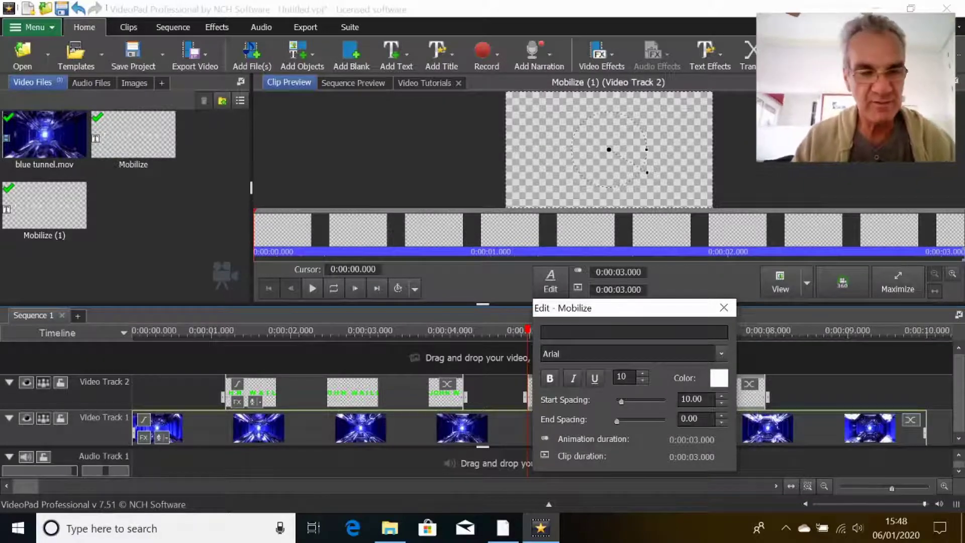
{"action": "type", "text": "V"}
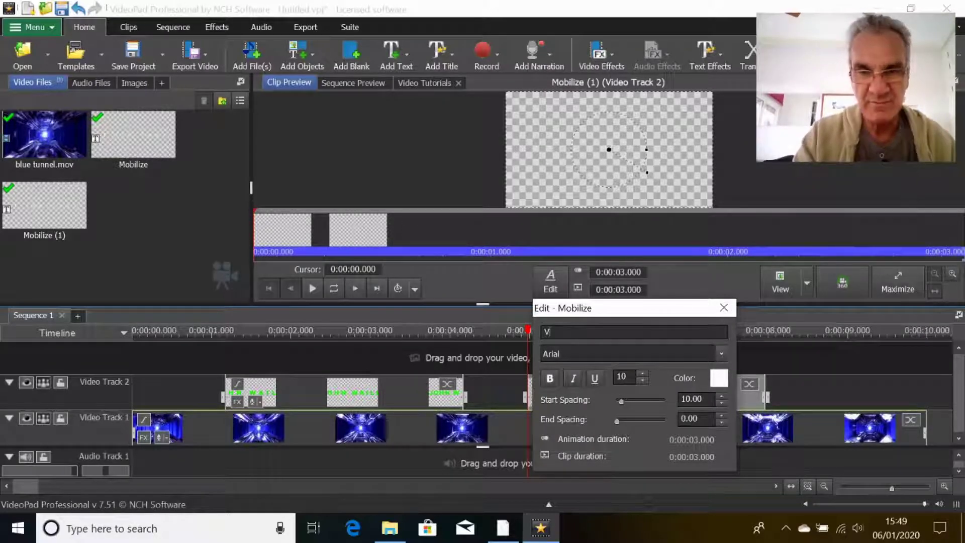
{"action": "type", "text": "ORTEX"}
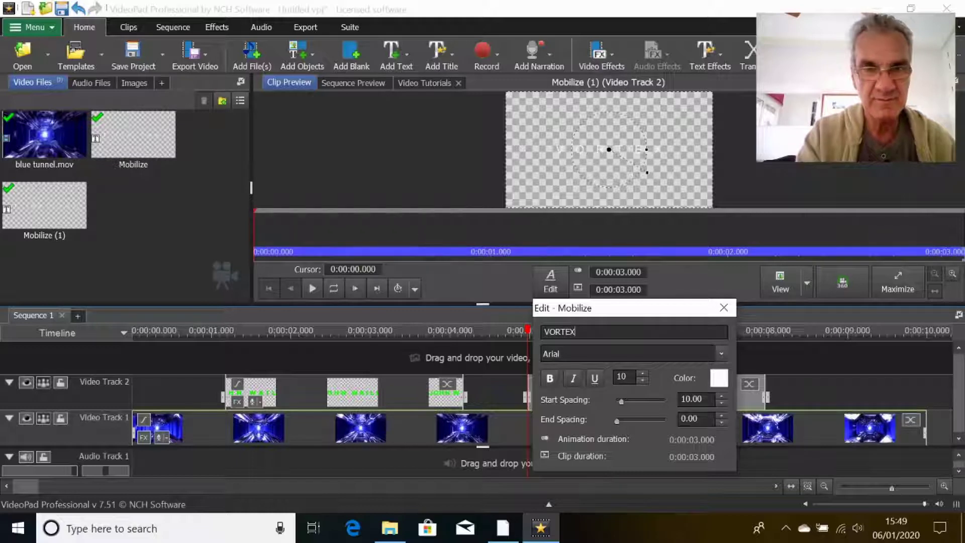
{"action": "type", "text": " T"}
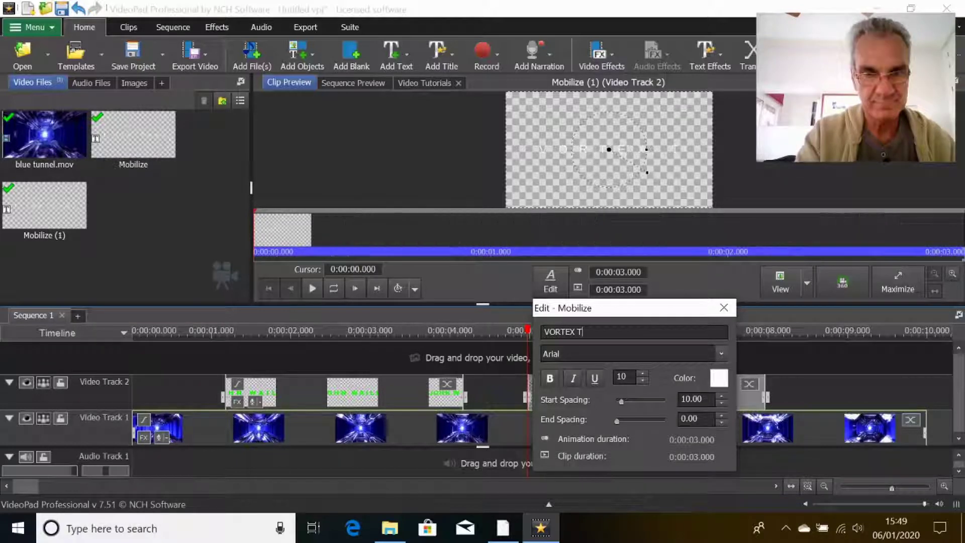
{"action": "type", "text": "ITL"}
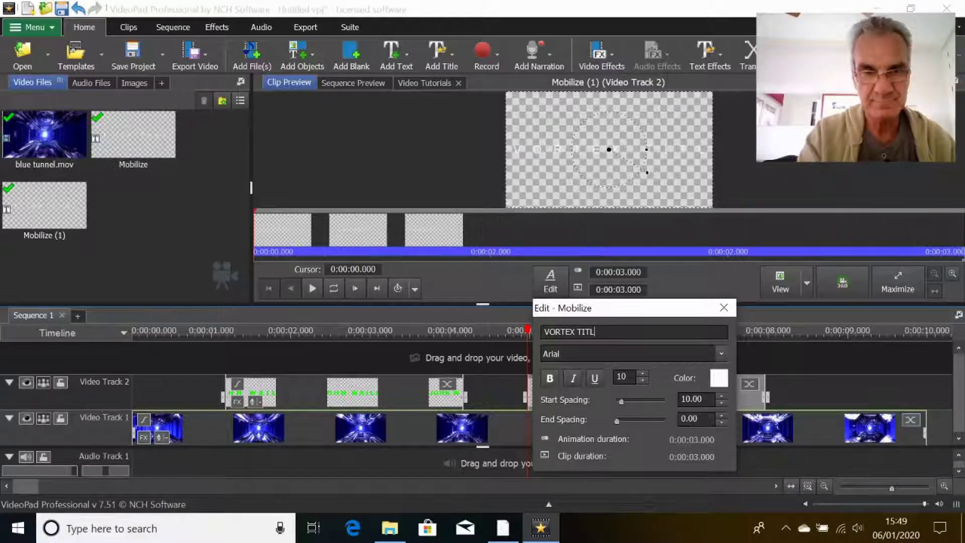
{"action": "type", "text": "E."}
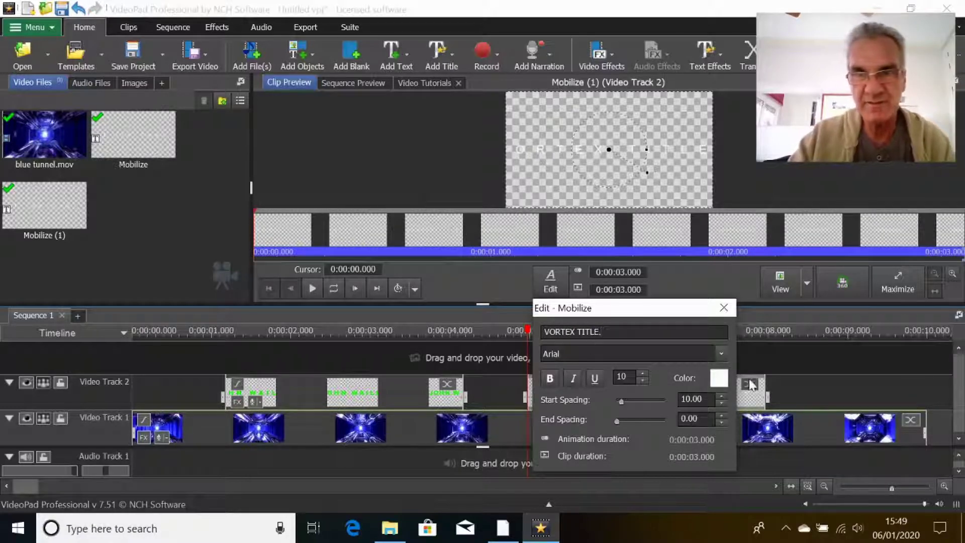
Set the title font to Arial Black at size 18.
{"action": "left_click", "coordinate": [723, 354]}
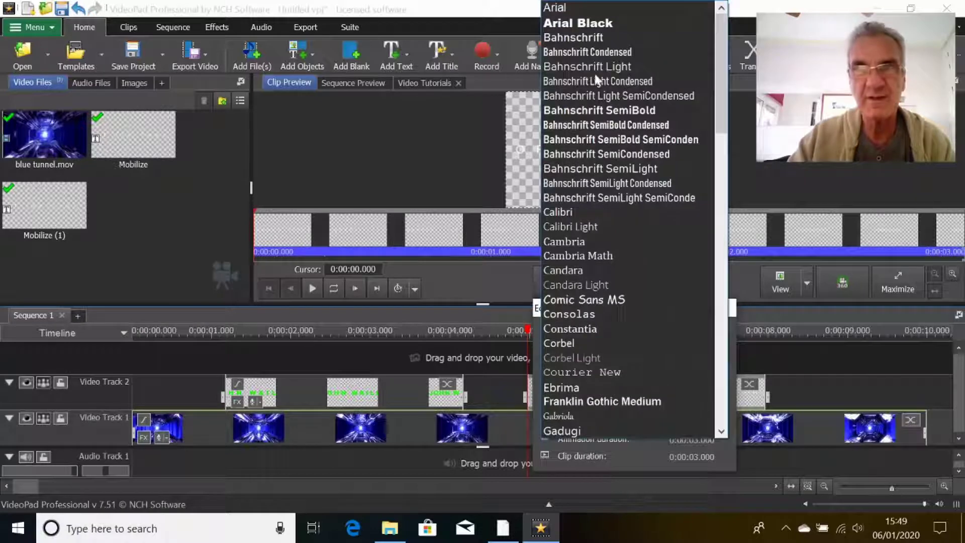
{"action": "left_click", "coordinate": [596, 25]}
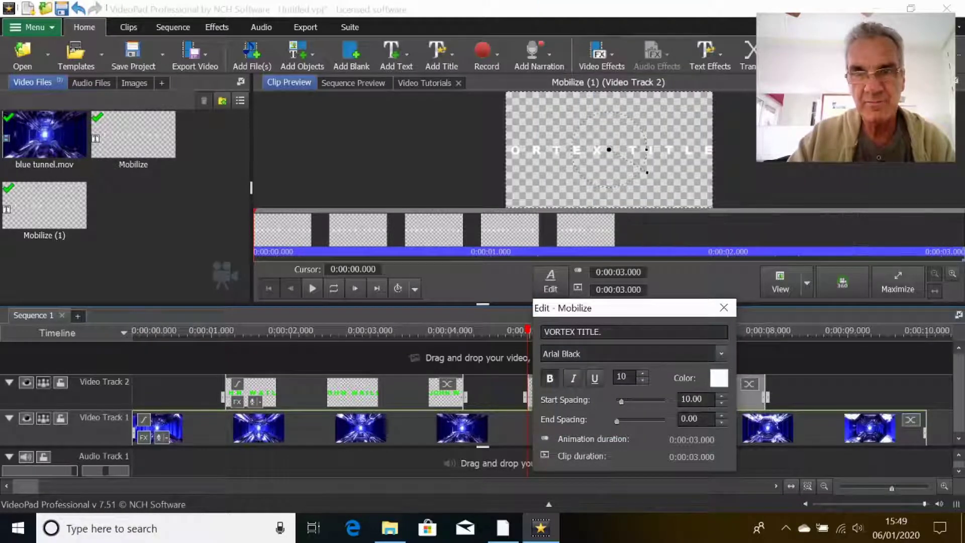
{"action": "left_click", "coordinate": [642, 373]}
{"action": "left_click", "coordinate": [642, 373]}
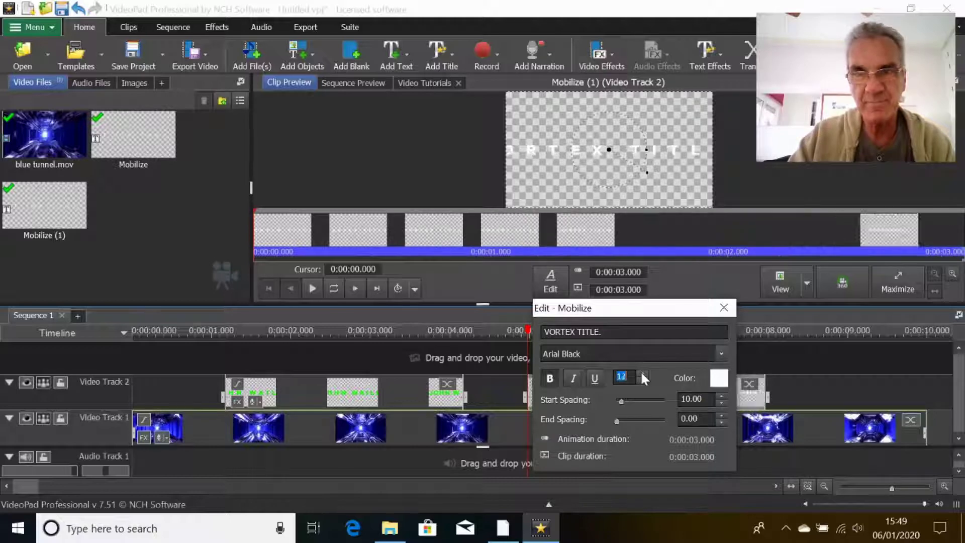
{"action": "left_click", "coordinate": [642, 373]}
{"action": "left_click", "coordinate": [642, 373]}
{"action": "left_click", "coordinate": [642, 373]}
{"action": "left_click", "coordinate": [642, 373]}
{"action": "left_click", "coordinate": [642, 373]}
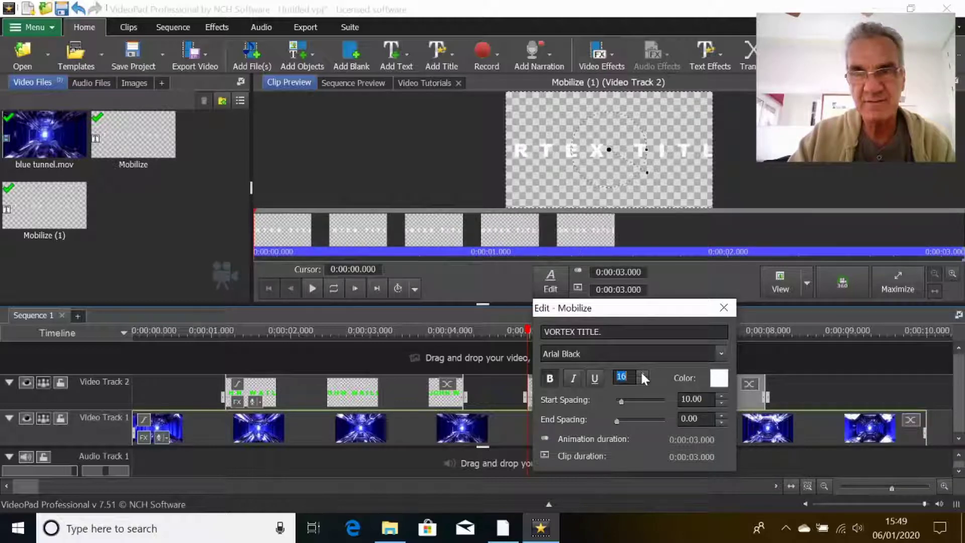
{"action": "left_click", "coordinate": [643, 373]}
{"action": "left_click", "coordinate": [642, 374]}
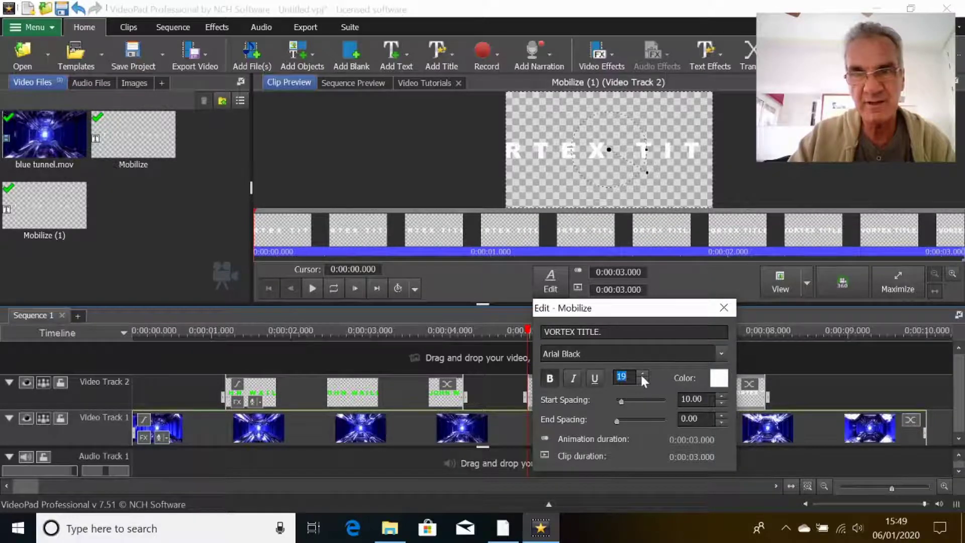
{"action": "left_click", "coordinate": [642, 381]}
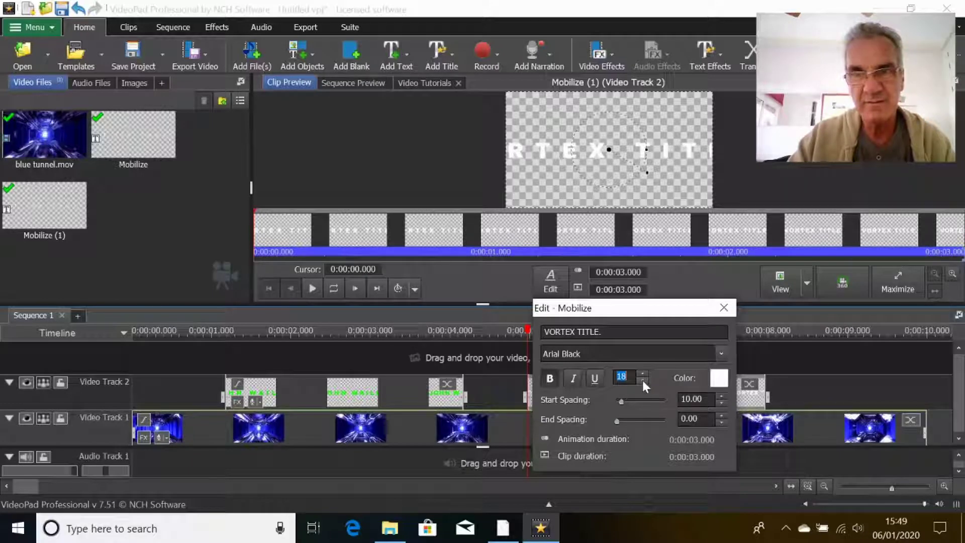
Make the title text green and close the title editing window.
{"action": "left_click", "coordinate": [720, 380]}
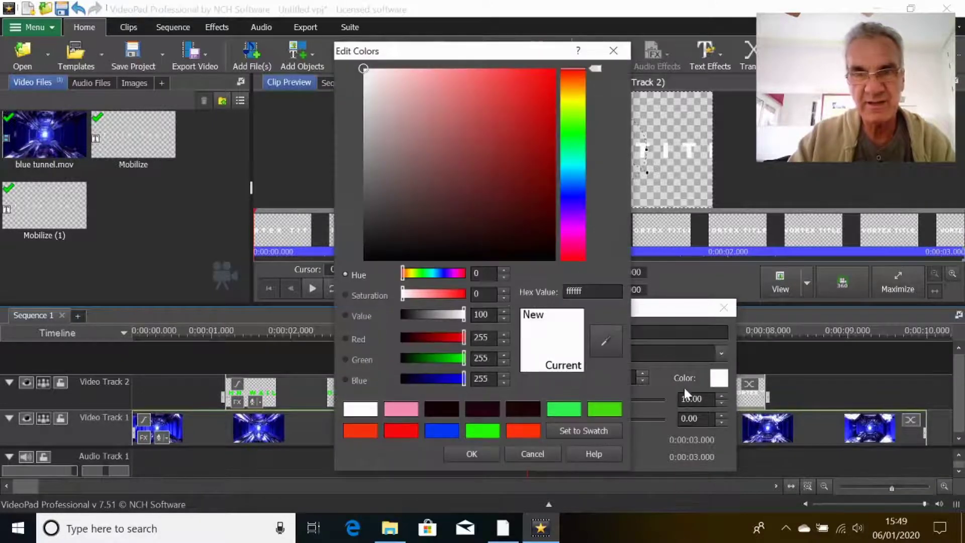
{"action": "left_click", "coordinate": [490, 431]}
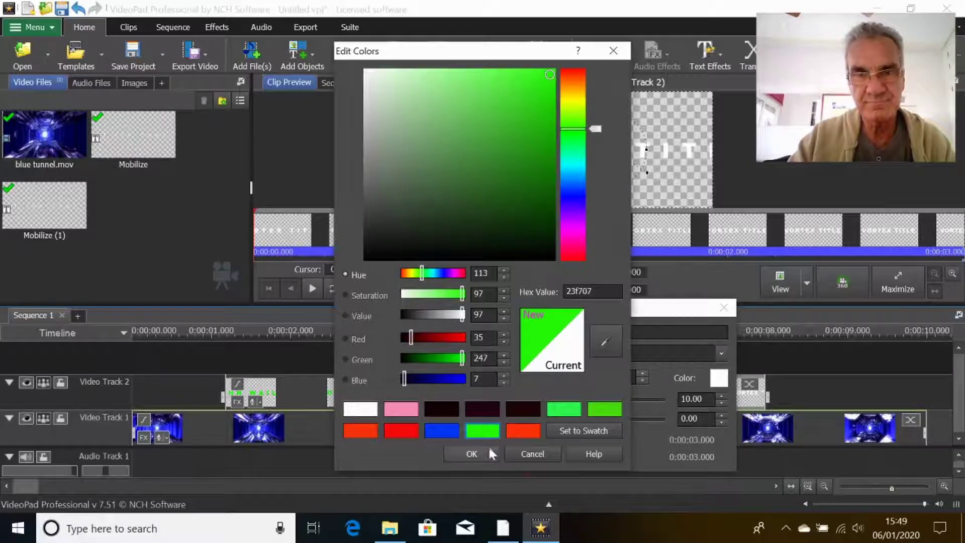
{"action": "left_click", "coordinate": [471, 454]}
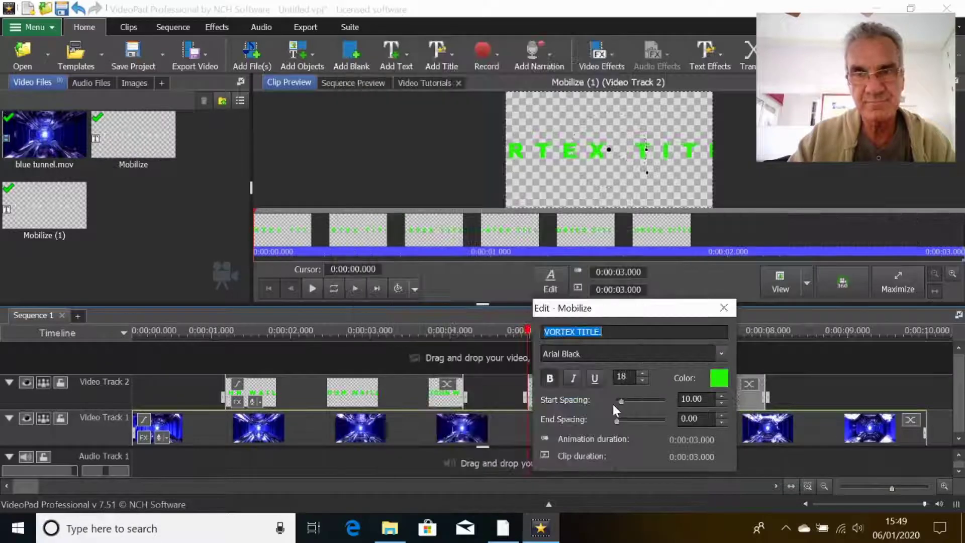
{"action": "left_click", "coordinate": [725, 307]}
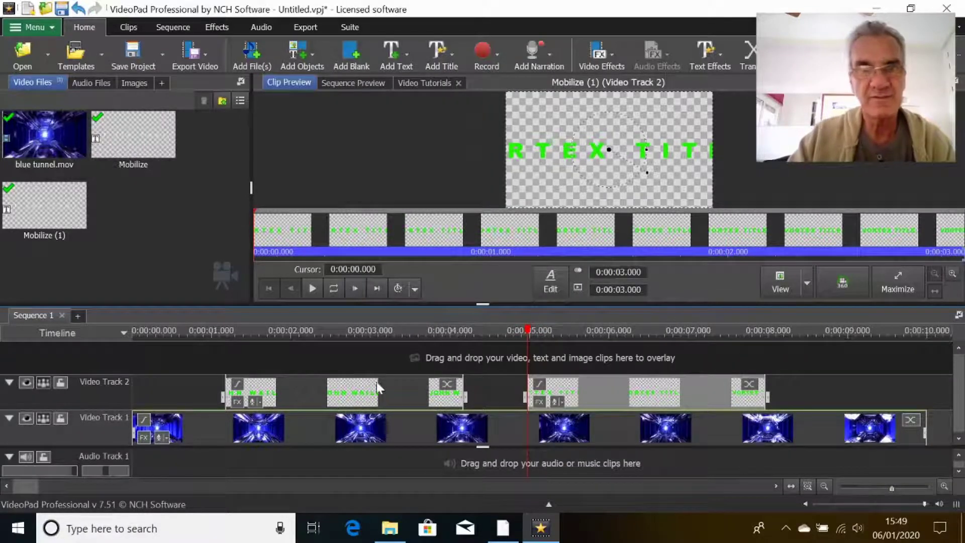
Preview both titles from about 2.5 seconds.
{"action": "left_click", "coordinate": [329, 336]}
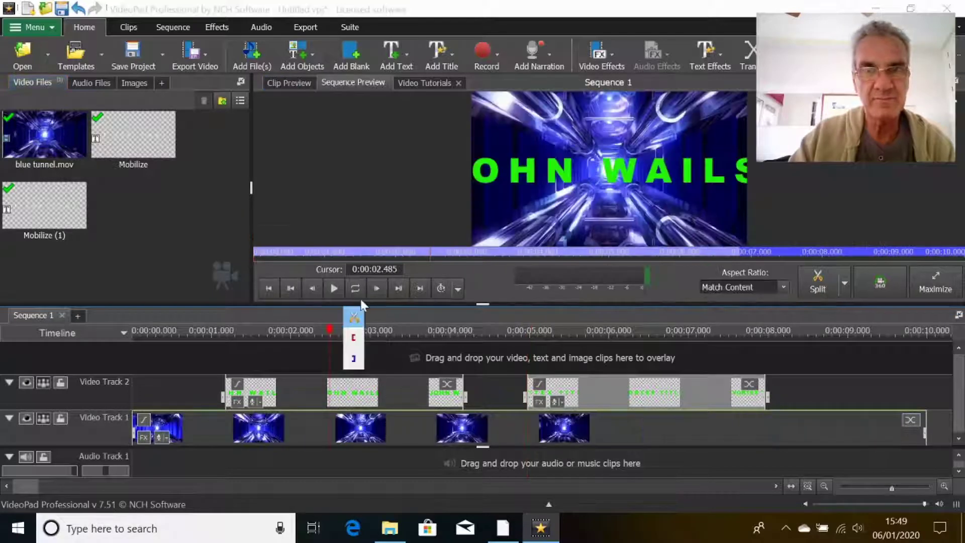
{"action": "left_click", "coordinate": [360, 199]}
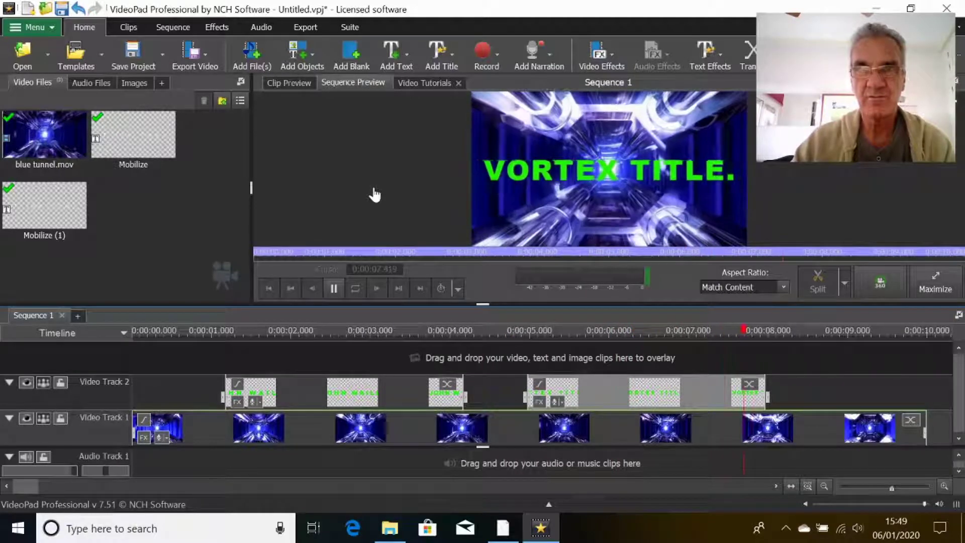
{"action": "key", "text": "space"}
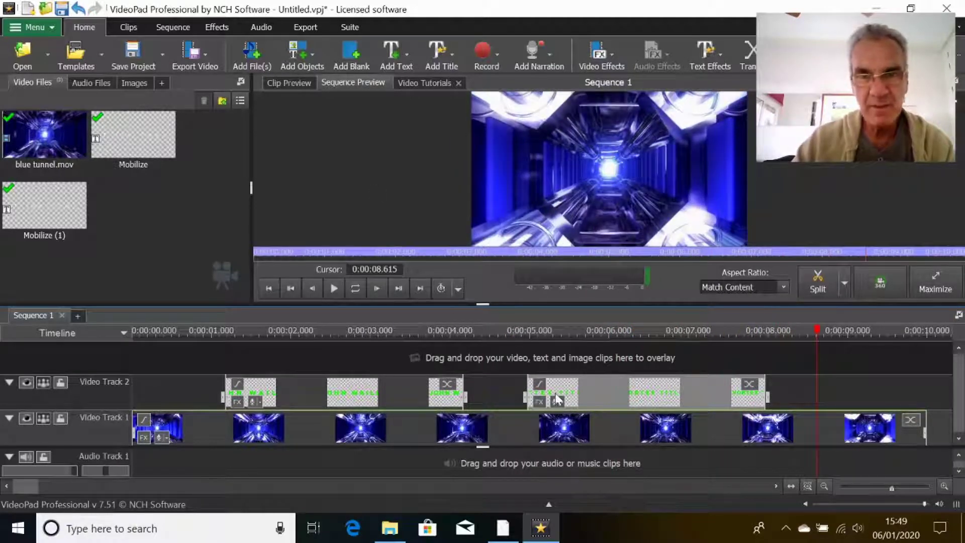
Close the gap in Video Track 2 and replay from about 1.8 seconds.
{"action": "left_click", "coordinate": [499, 391]}
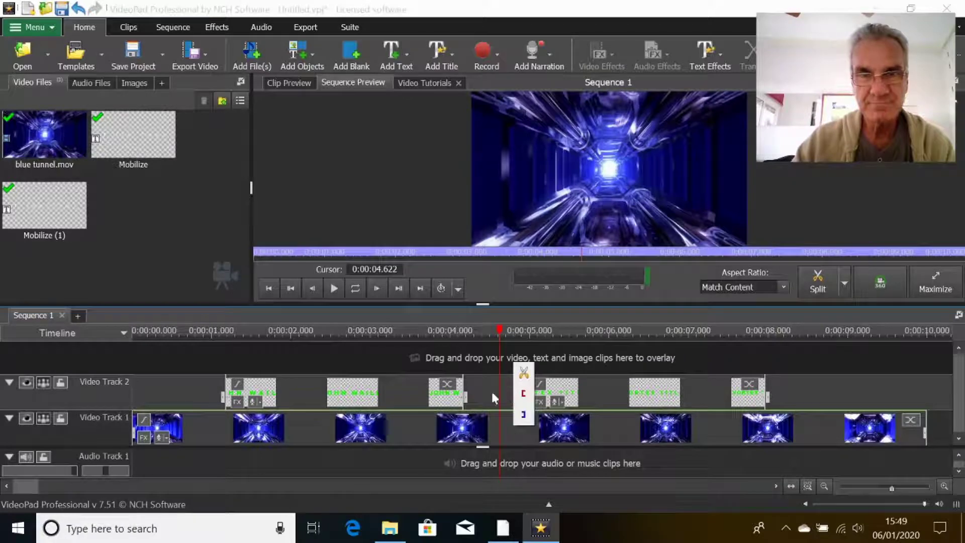
{"action": "right_click", "coordinate": [475, 390]}
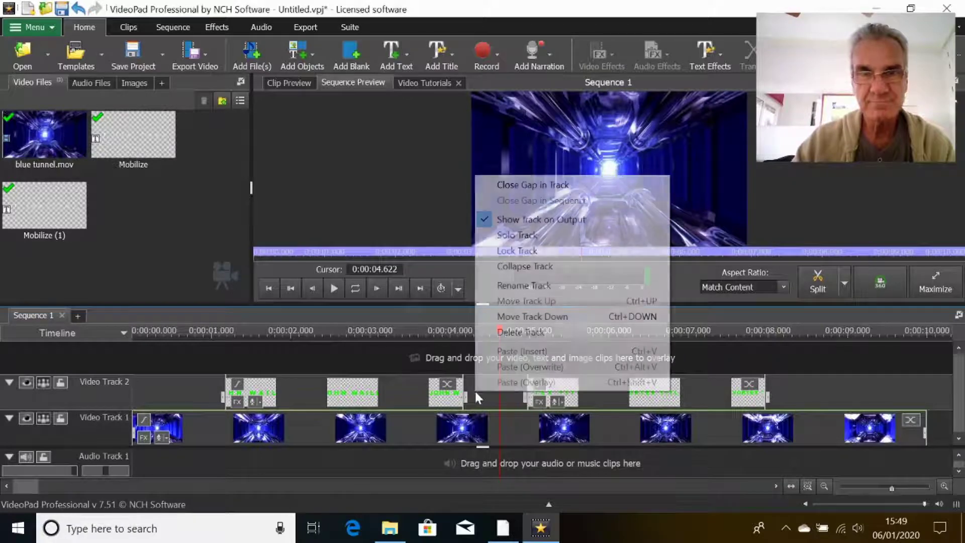
{"action": "left_click", "coordinate": [518, 186]}
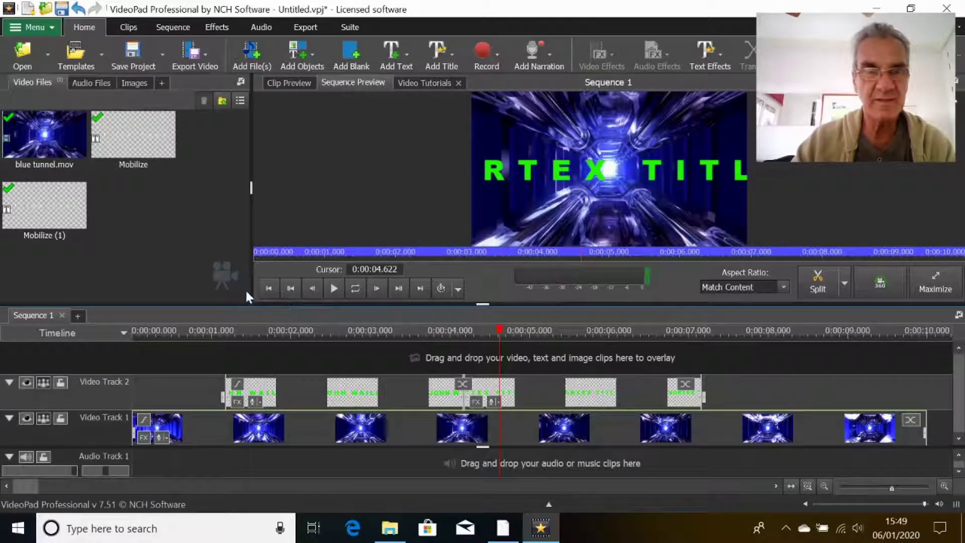
{"action": "left_click", "coordinate": [275, 329]}
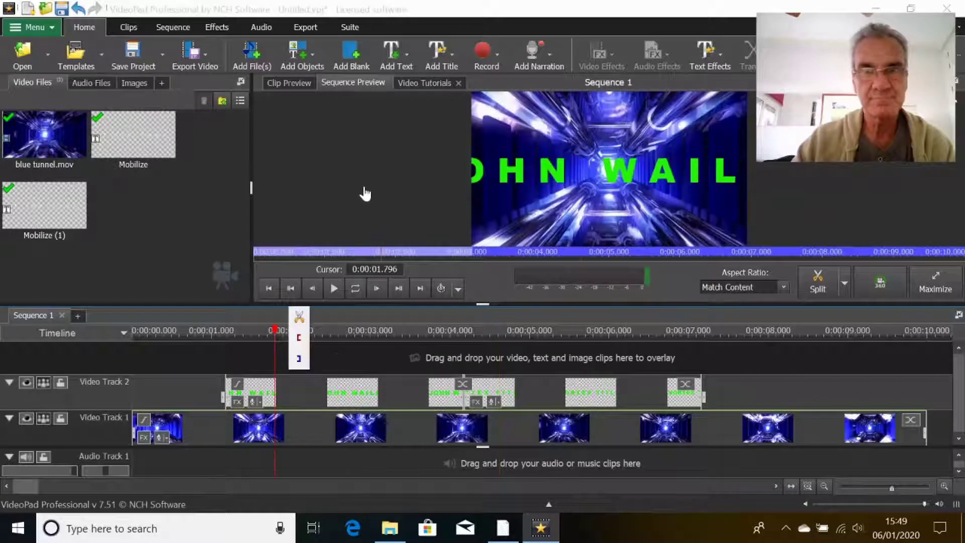
{"action": "key", "text": "space"}
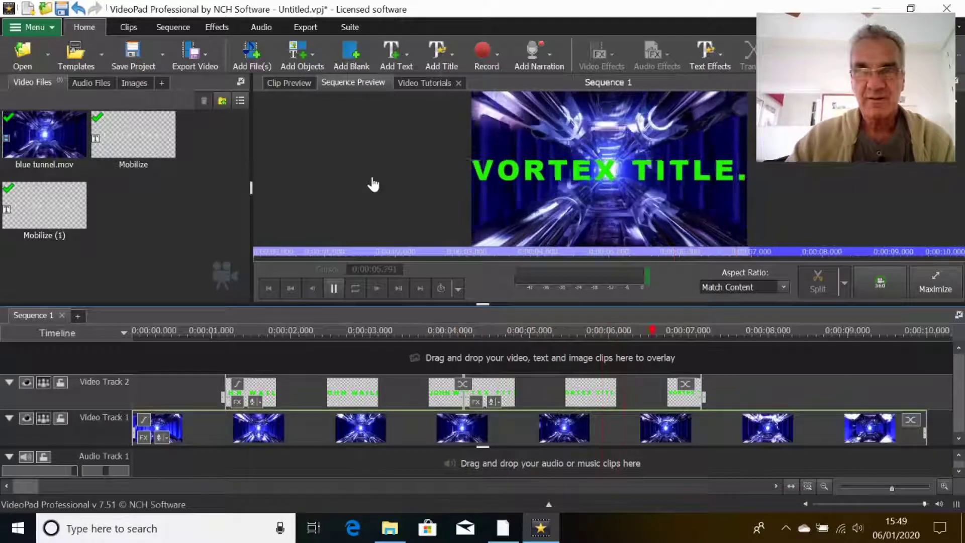
{"action": "key", "text": "space"}
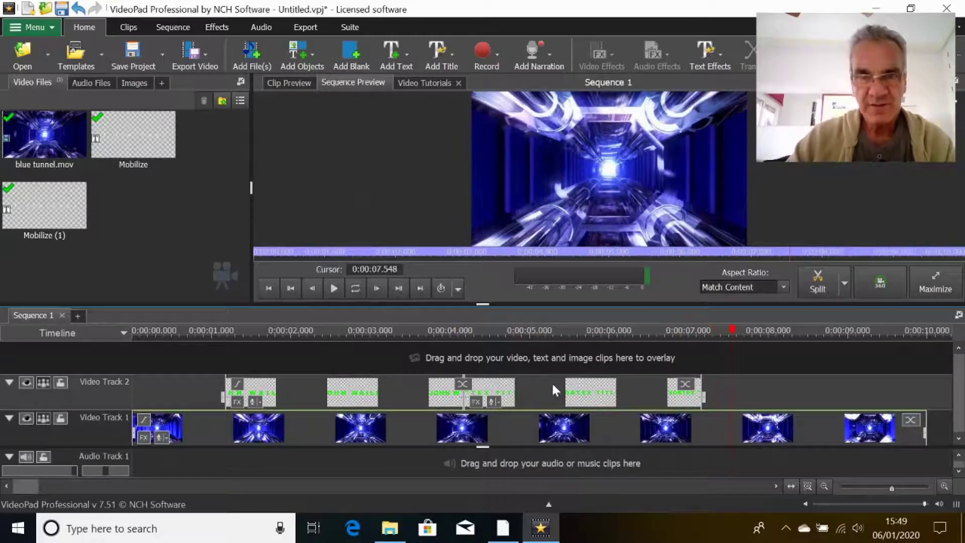
Give the Mobilize (1) clip a Motion effect using the Spin Clockwise preset.
{"action": "left_click", "coordinate": [578, 400]}
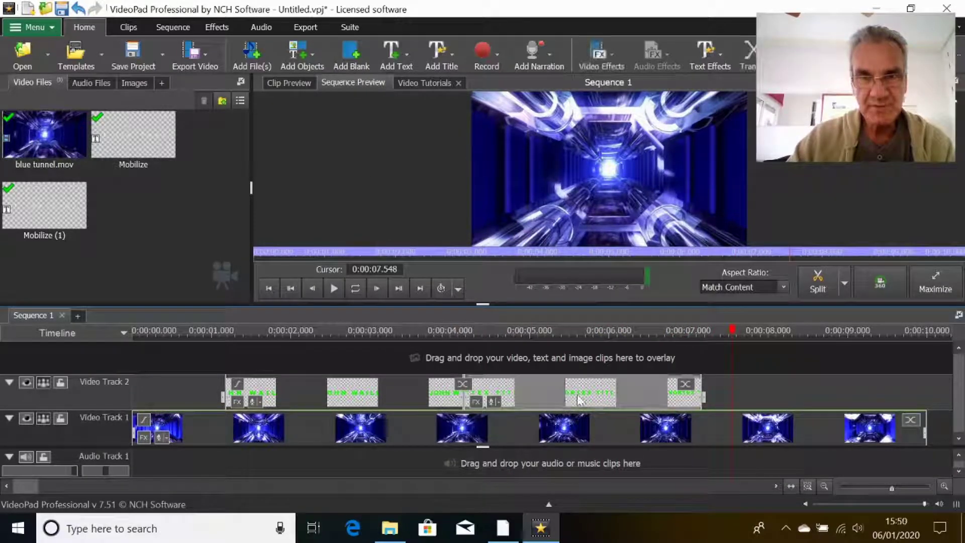
{"action": "left_click", "coordinate": [480, 401]}
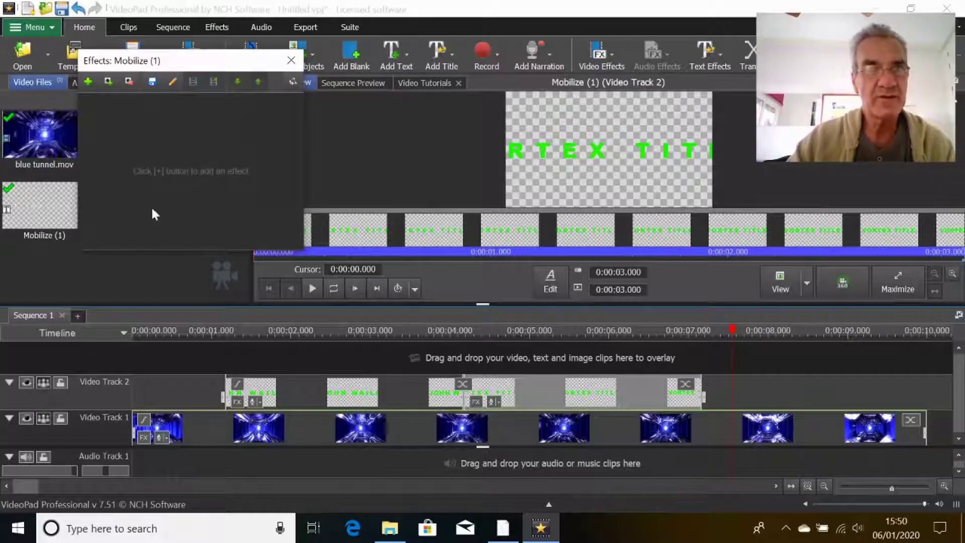
{"action": "left_click", "coordinate": [88, 82]}
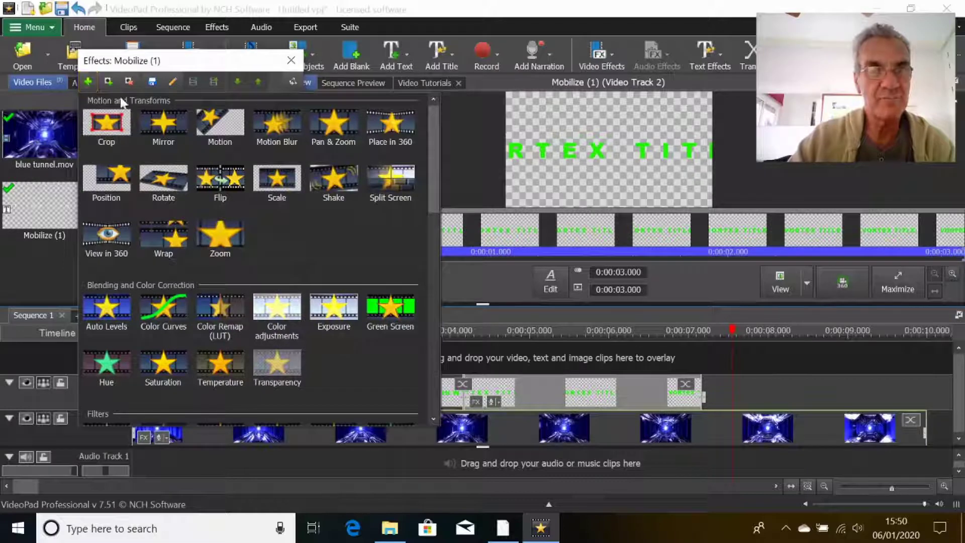
{"action": "left_click", "coordinate": [215, 130]}
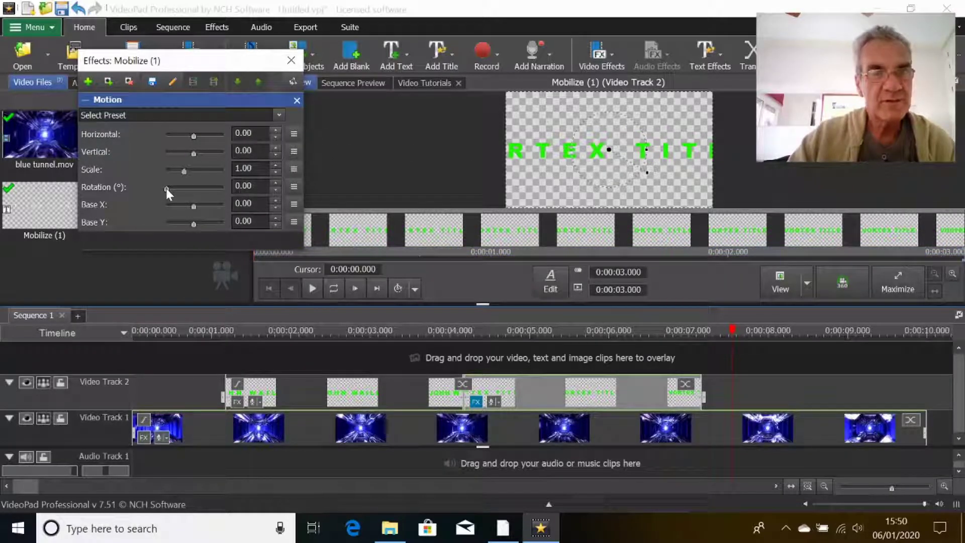
{"action": "left_click_drag", "start_coordinate": [166, 188], "coordinate": [231, 191]}
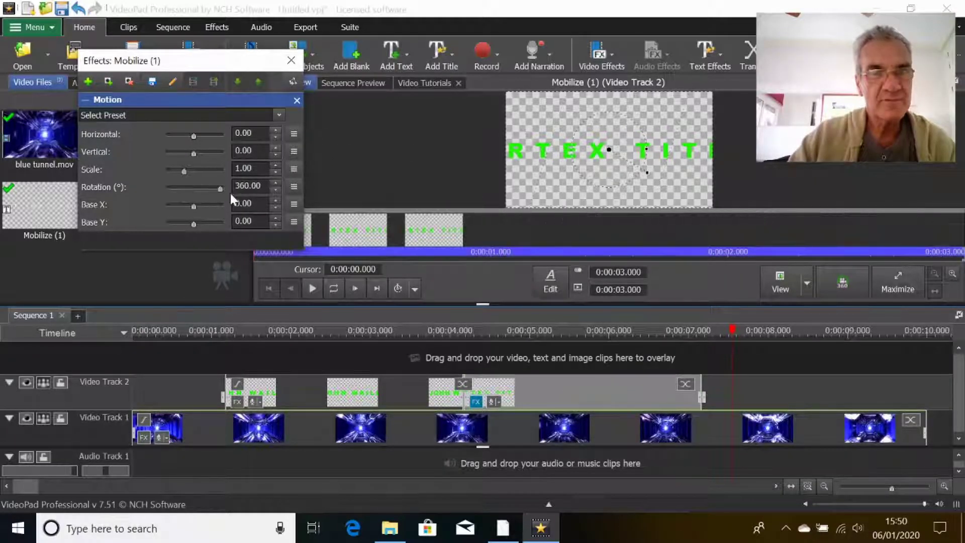
{"action": "left_click", "coordinate": [278, 118]}
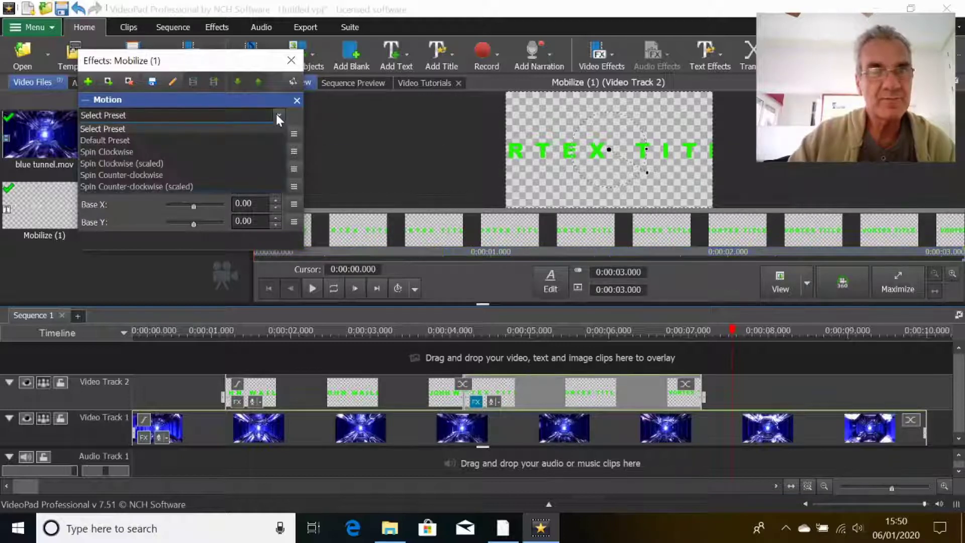
{"action": "left_click", "coordinate": [172, 151]}
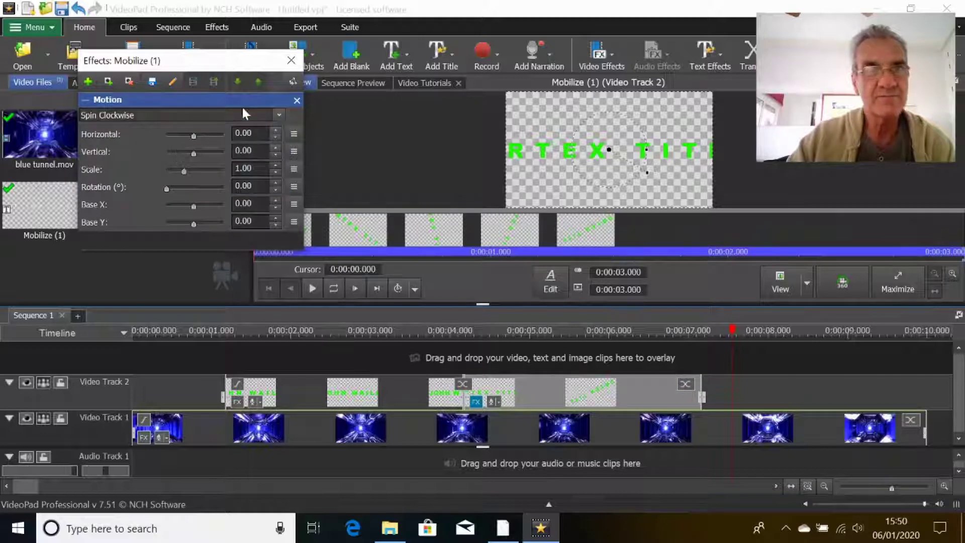
{"action": "left_click", "coordinate": [291, 62]}
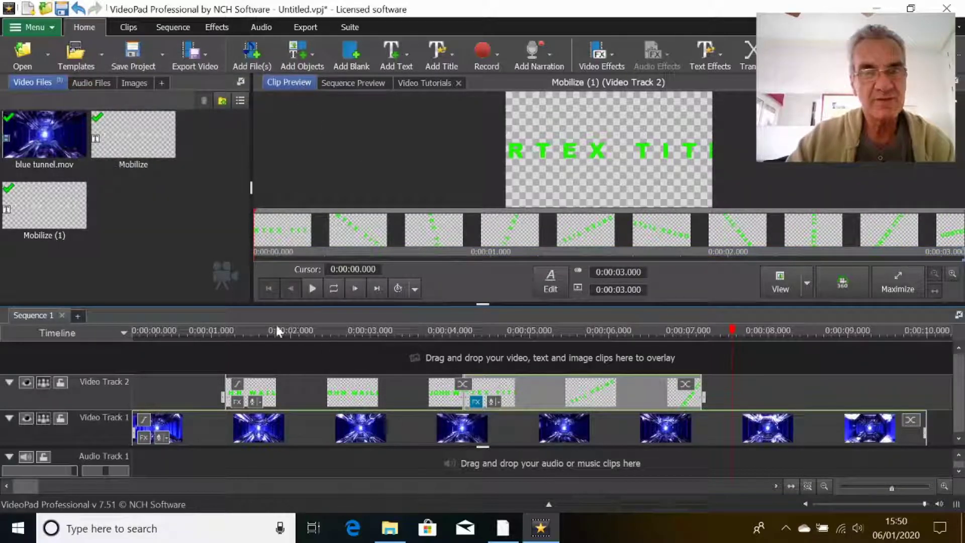
Extend the VORTEX TITLE. clip to about 3.3 s and replay from 1.5 s.
{"action": "left_click", "coordinate": [222, 331]}
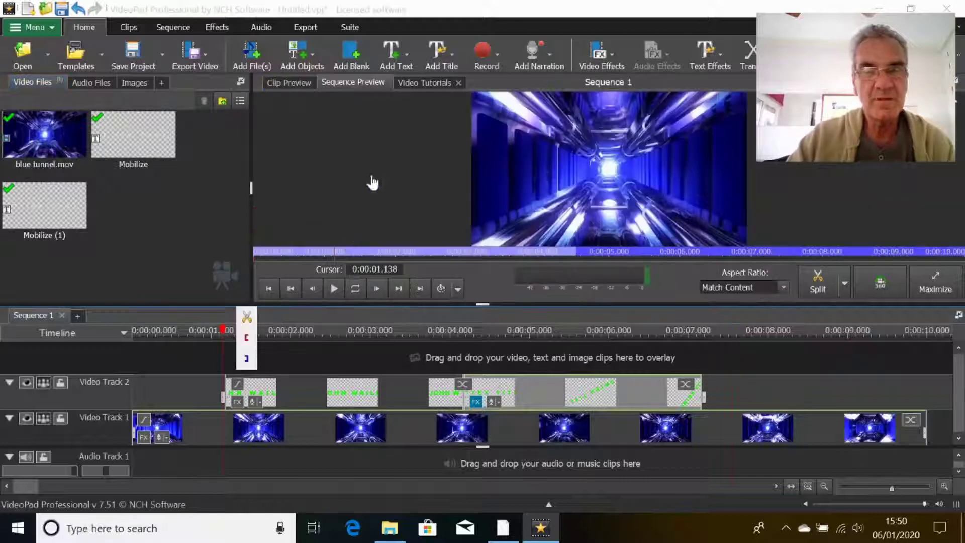
{"action": "key", "text": "space"}
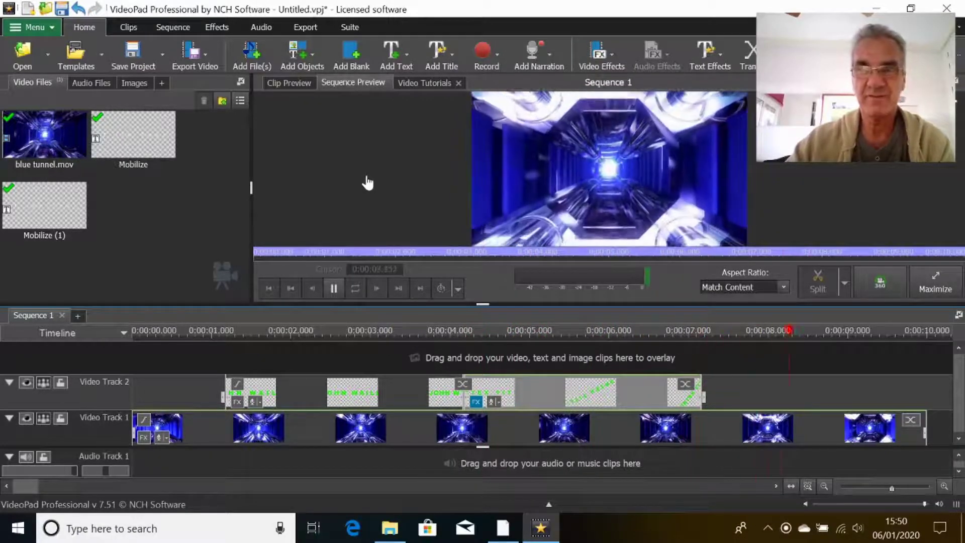
{"action": "key", "text": "space"}
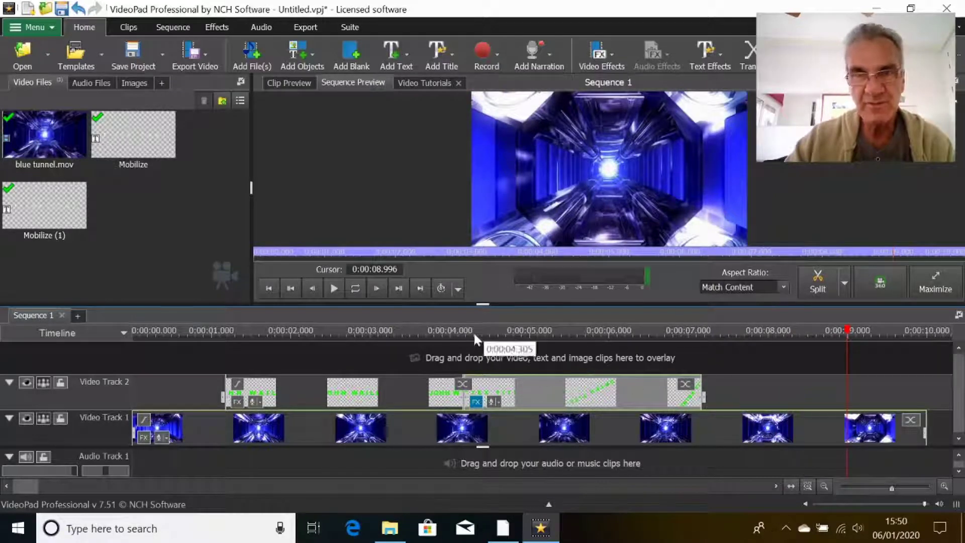
{"action": "left_click_drag", "start_coordinate": [710, 395], "coordinate": [925, 394]}
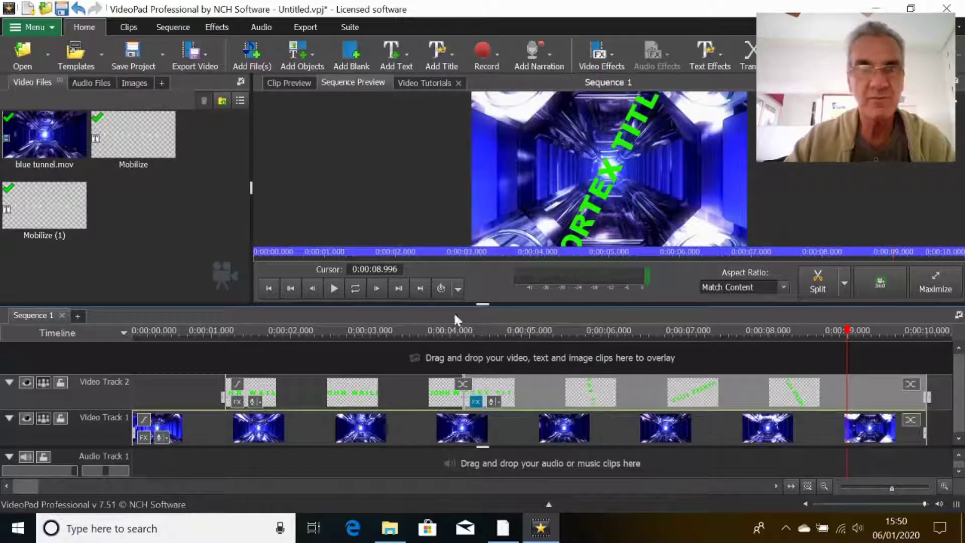
{"action": "left_click", "coordinate": [247, 332]}
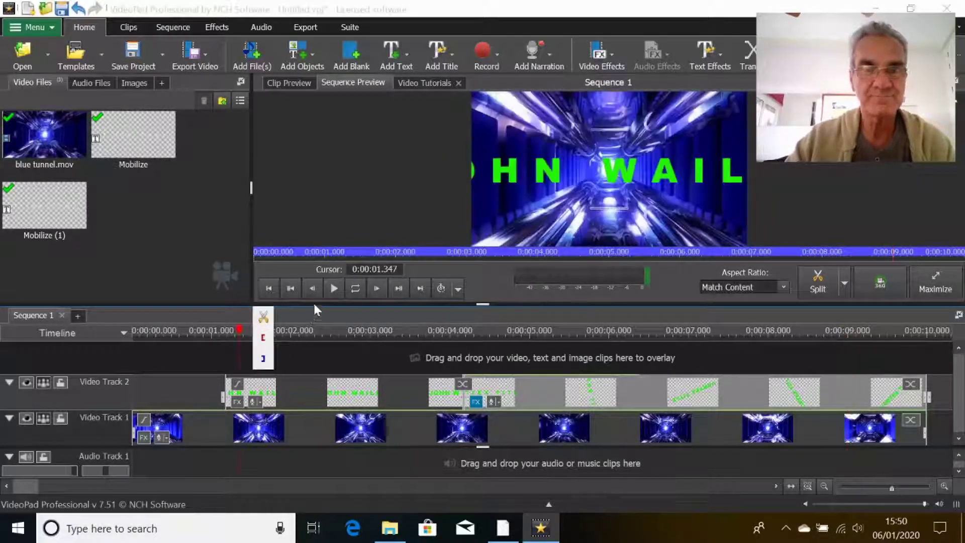
{"action": "left_click", "coordinate": [334, 288]}
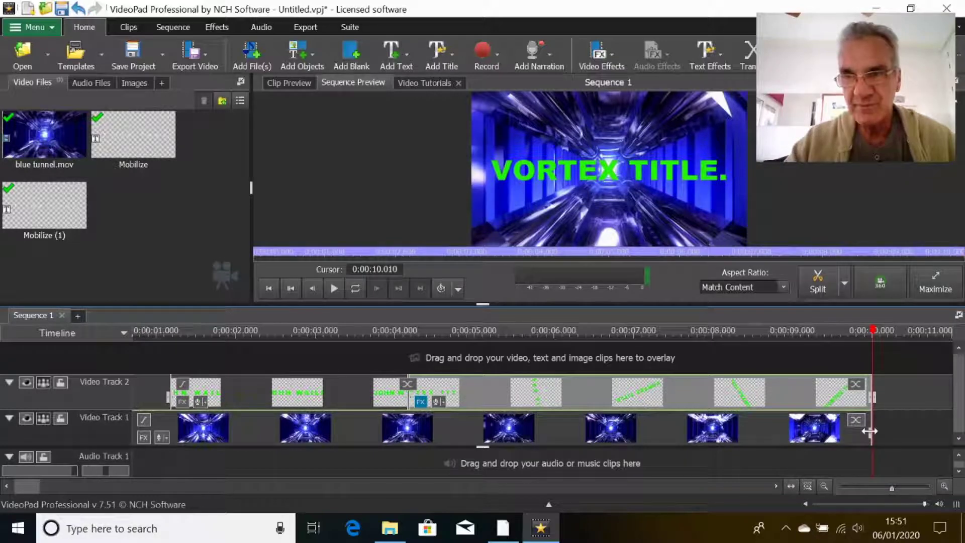
Trim the tunnel clip's end back to about 8.4 s and preview the sequence.
{"action": "mouse_move", "coordinate": [870, 431]}
{"action": "left_mouse_down"}
{"action": "mouse_move", "coordinate": [836, 430]}
{"action": "mouse_move", "coordinate": [871, 428]}
{"action": "left_mouse_up"}
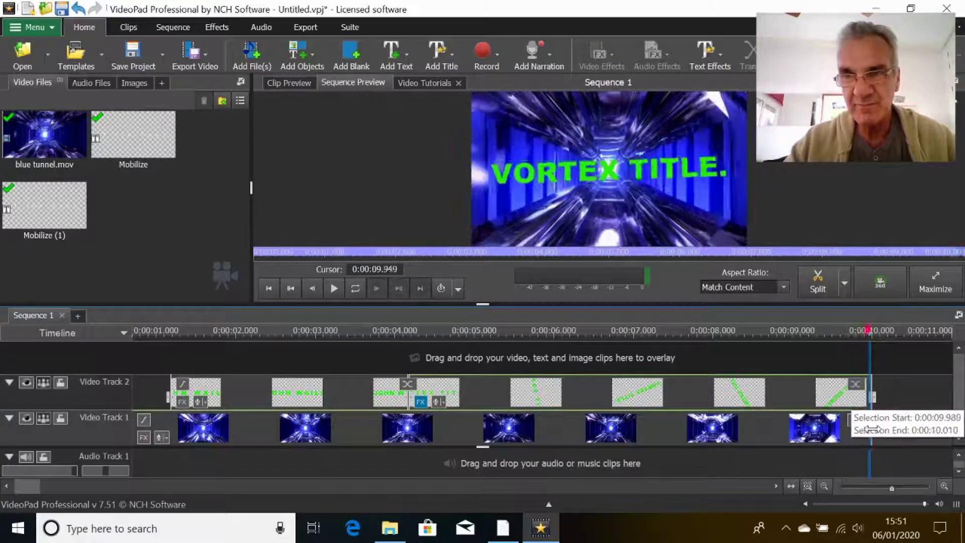
{"action": "left_click", "coordinate": [749, 478]}
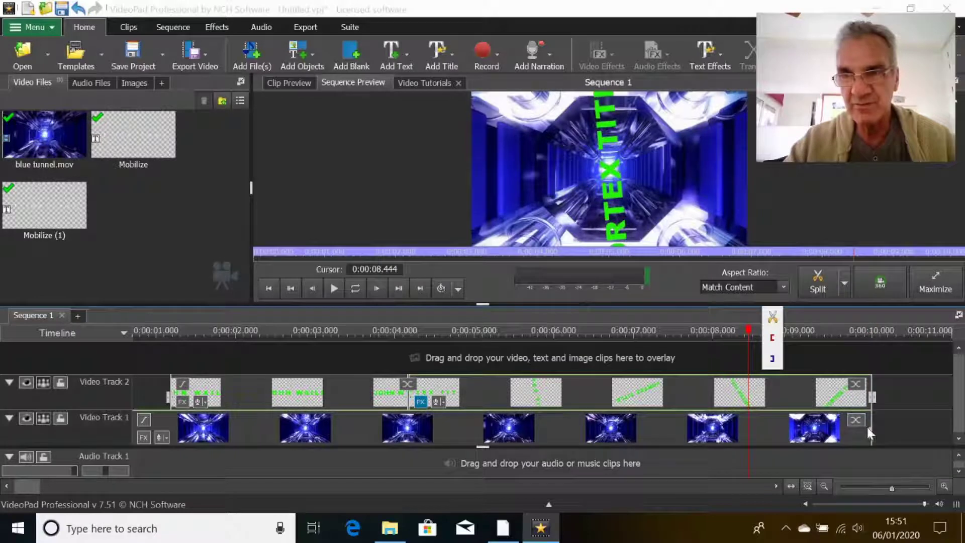
{"action": "left_click_drag", "start_coordinate": [871, 427], "coordinate": [750, 425]}
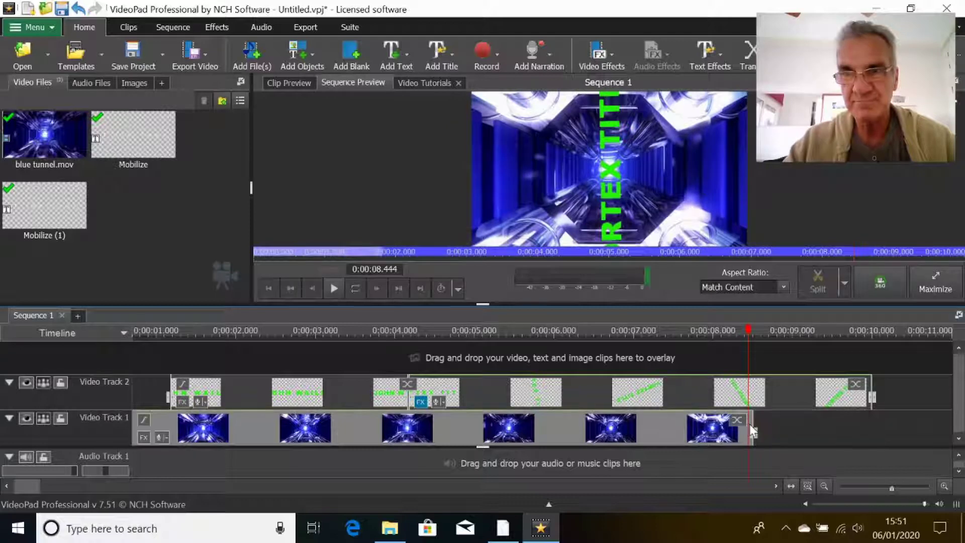
{"action": "left_click", "coordinate": [264, 334]}
{"action": "key", "text": "space"}
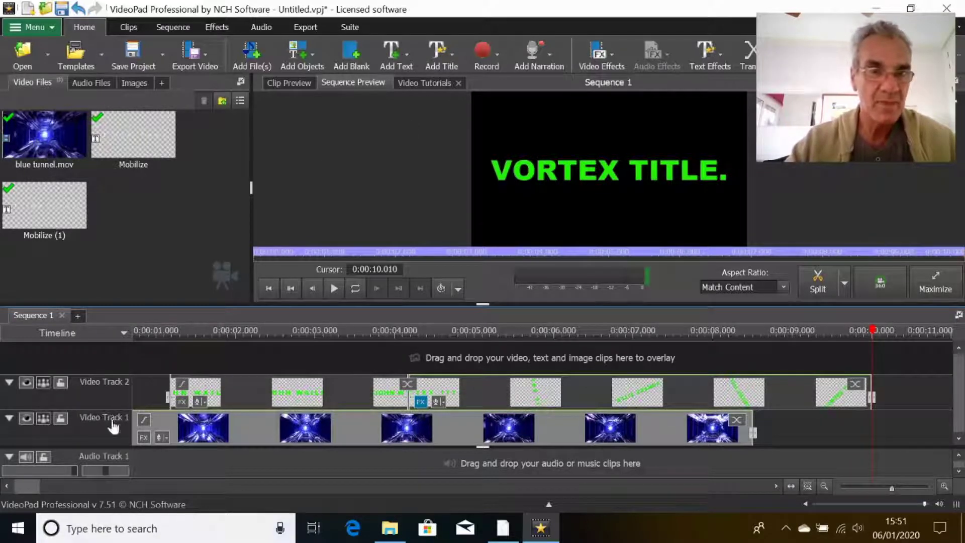
{"action": "left_click", "coordinate": [137, 331]}
{"action": "left_click", "coordinate": [334, 288]}
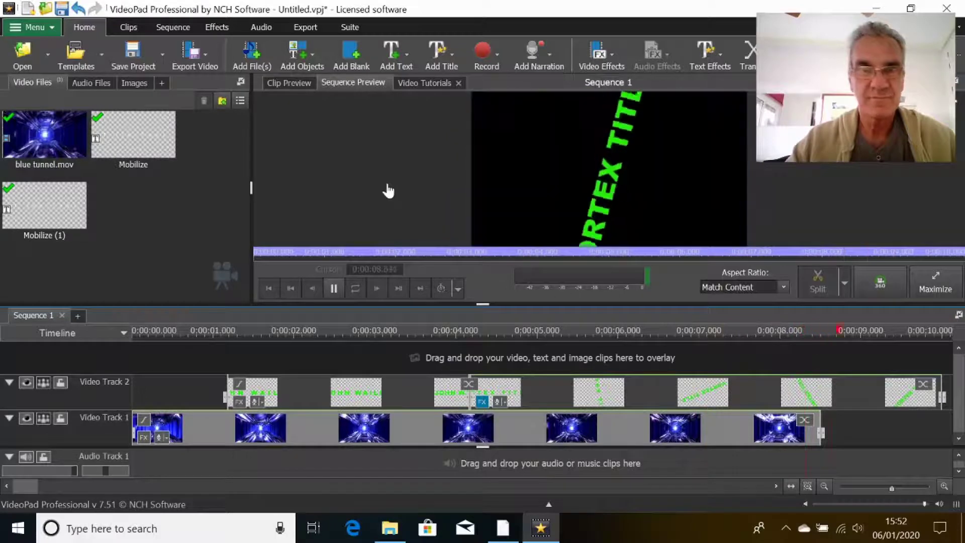
Shift the Video Track 2 title clips later, review the full sequence, then minimize VideoPad.
{"action": "key", "text": "space"}
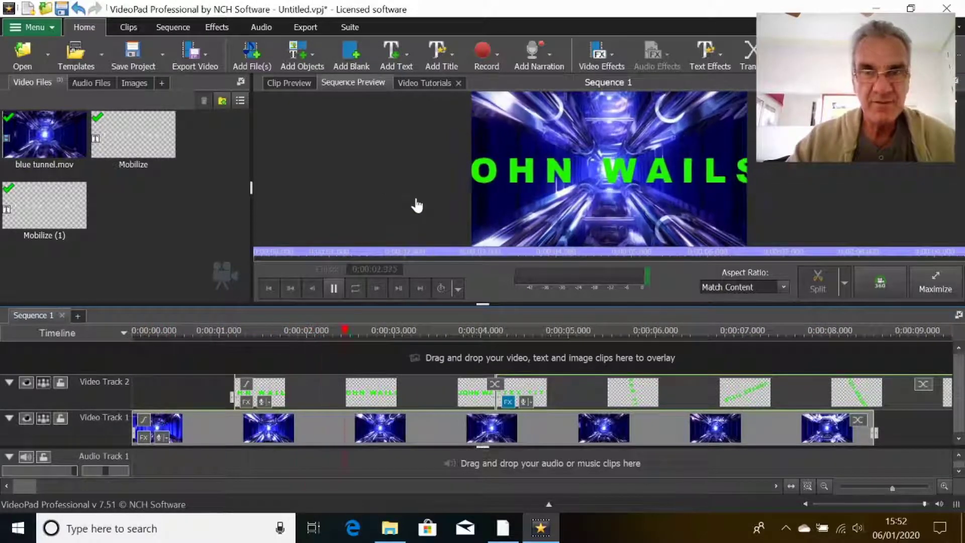
{"action": "key", "text": "space"}
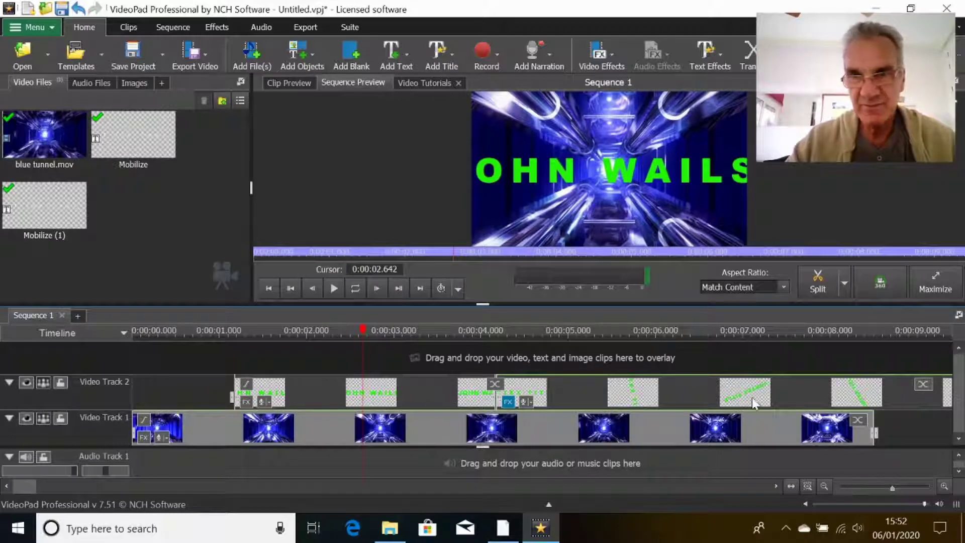
{"action": "left_click_drag", "start_coordinate": [834, 397], "coordinate": [881, 397]}
{"action": "left_click_drag", "start_coordinate": [474, 402], "coordinate": [457, 390]}
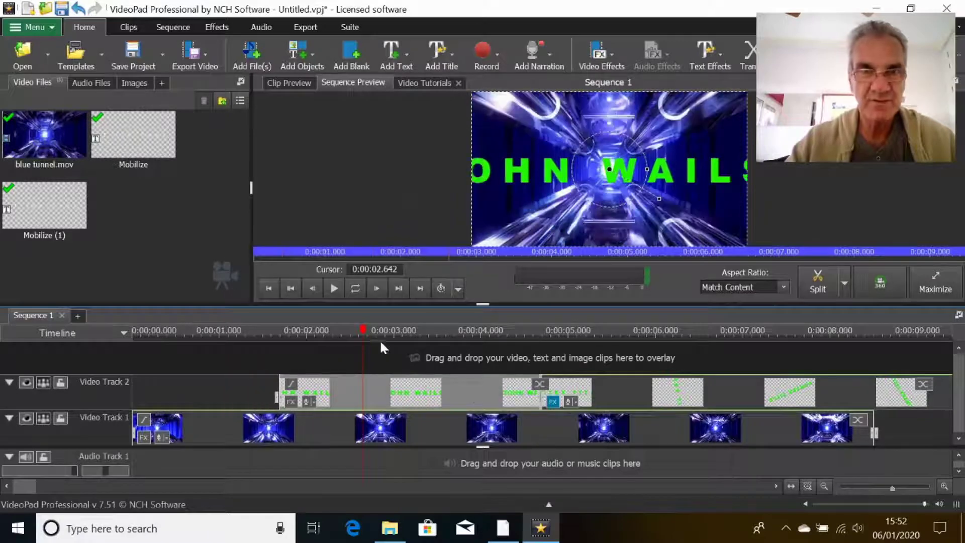
{"action": "left_click", "coordinate": [268, 289]}
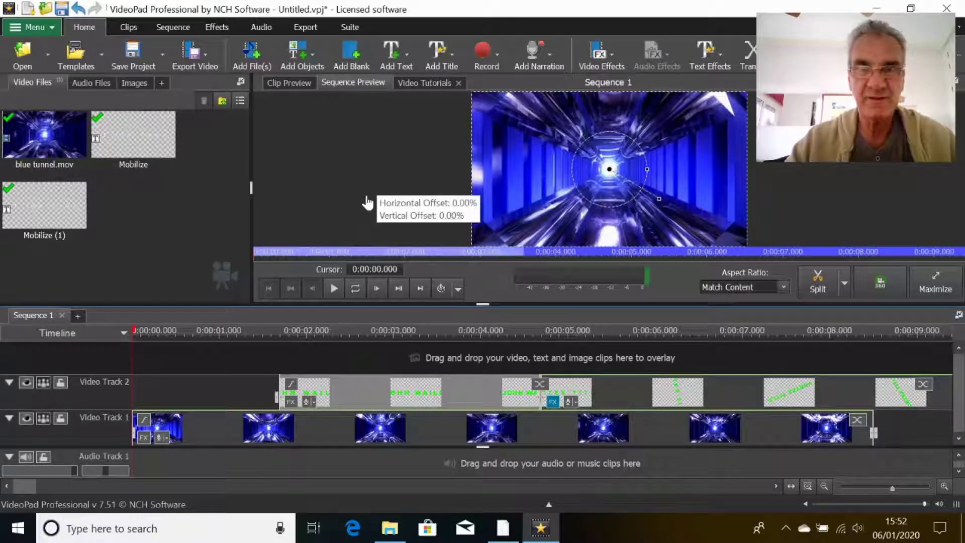
{"action": "left_click", "coordinate": [333, 289]}
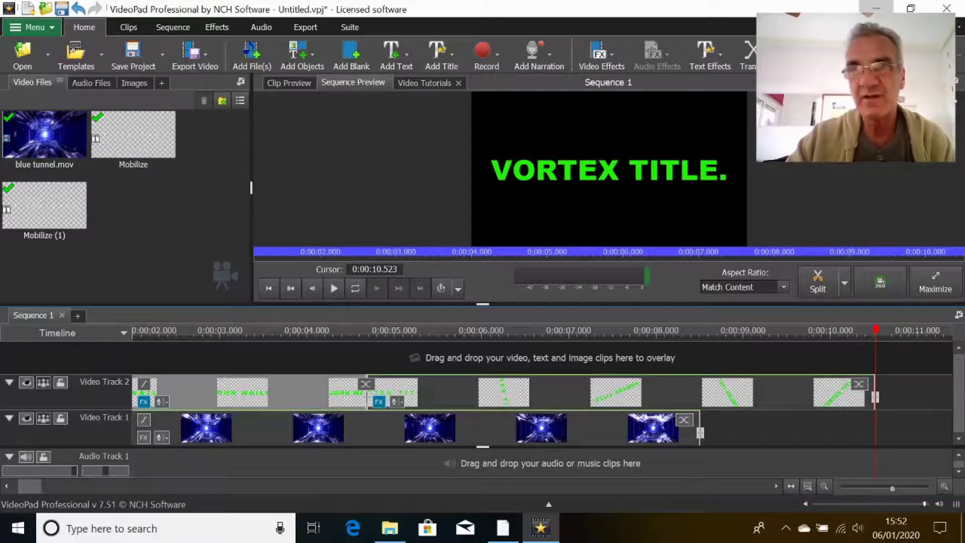
{"action": "left_click", "coordinate": [876, 9]}
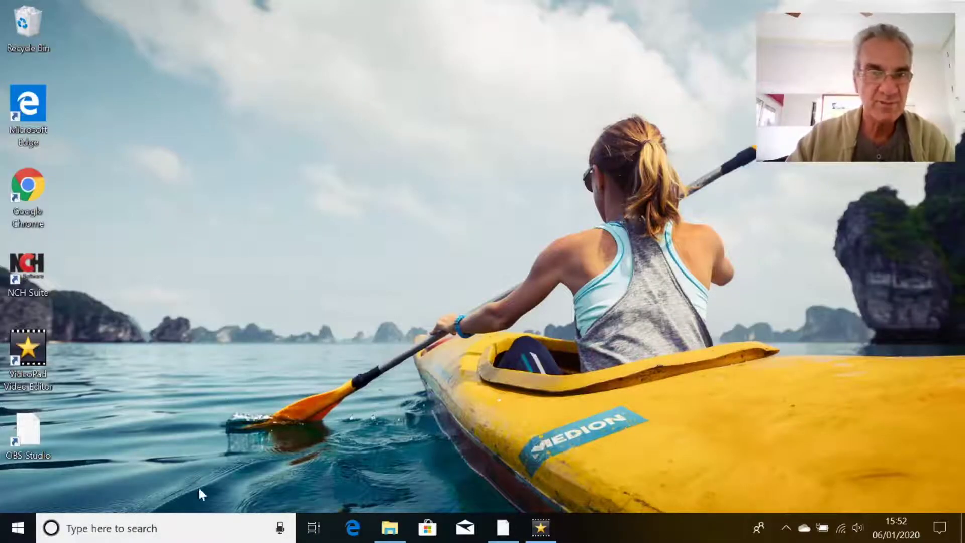
Close the Downloads folder window and launch Google Chrome from the desktop shortcut.
{"action": "left_click", "coordinate": [313, 528]}
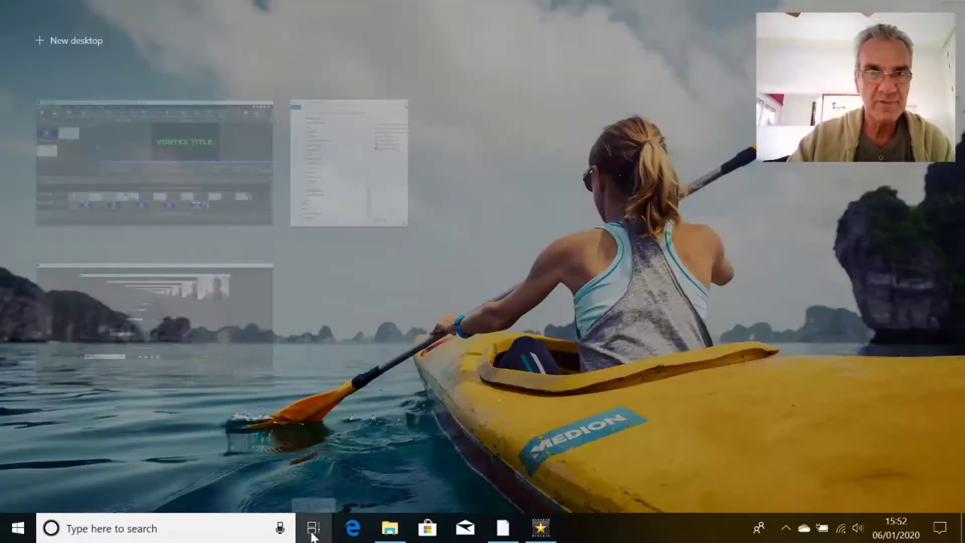
{"action": "left_click", "coordinate": [392, 189]}
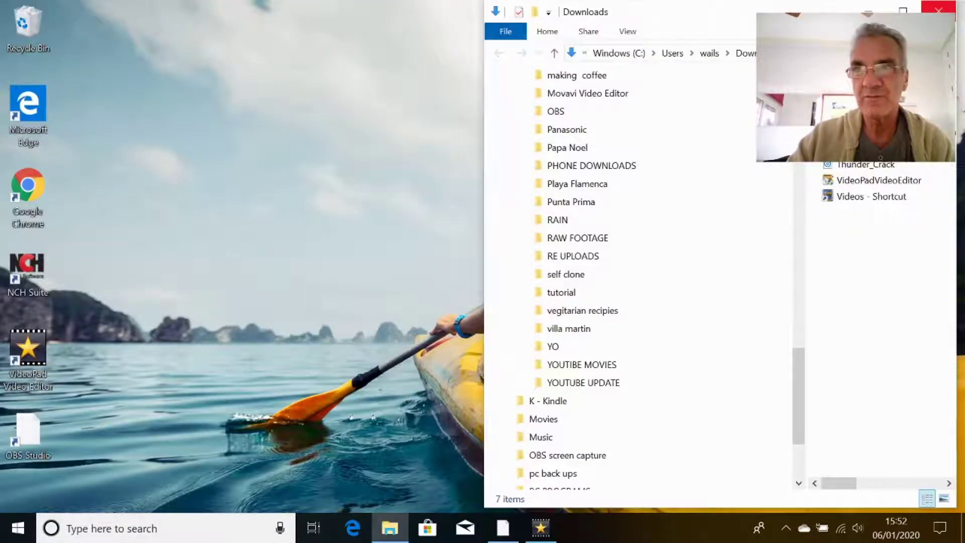
{"action": "left_click", "coordinate": [938, 10]}
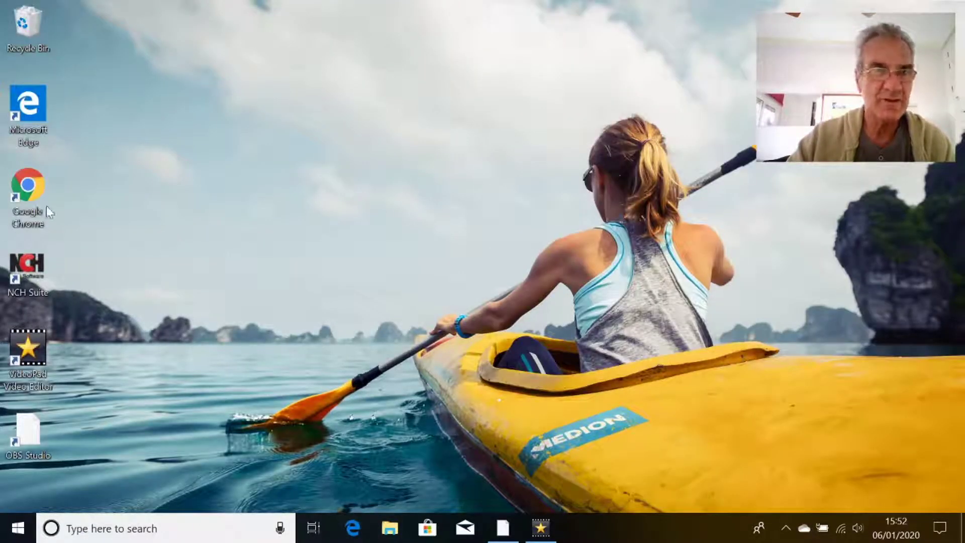
{"action": "double_click", "coordinate": [27, 194]}
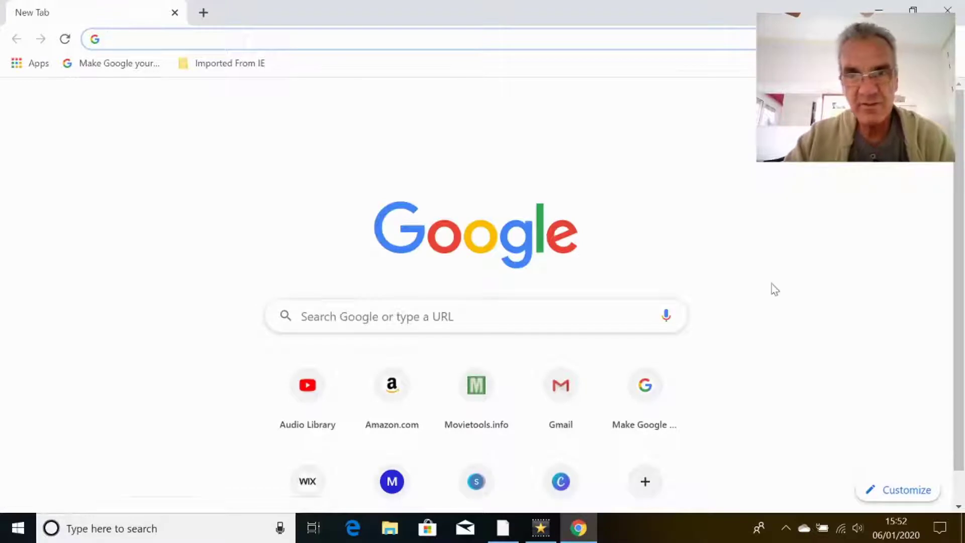
Search the YouTube Audio Library sound effects for 'vortex' and download Sci Fi Vortex.
{"action": "scroll", "coordinate": [774, 295], "scroll_direction": "down", "scroll_amount": 1}
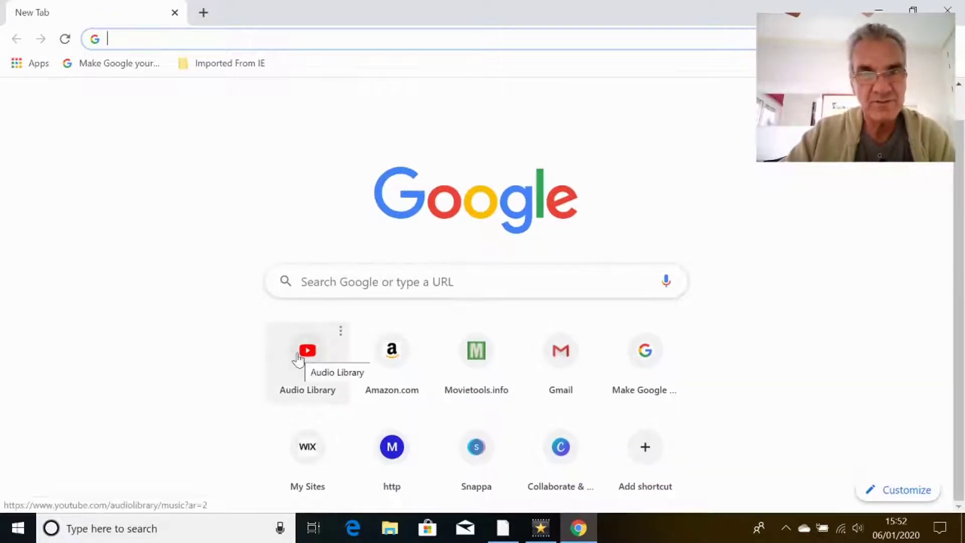
{"action": "left_click", "coordinate": [313, 349]}
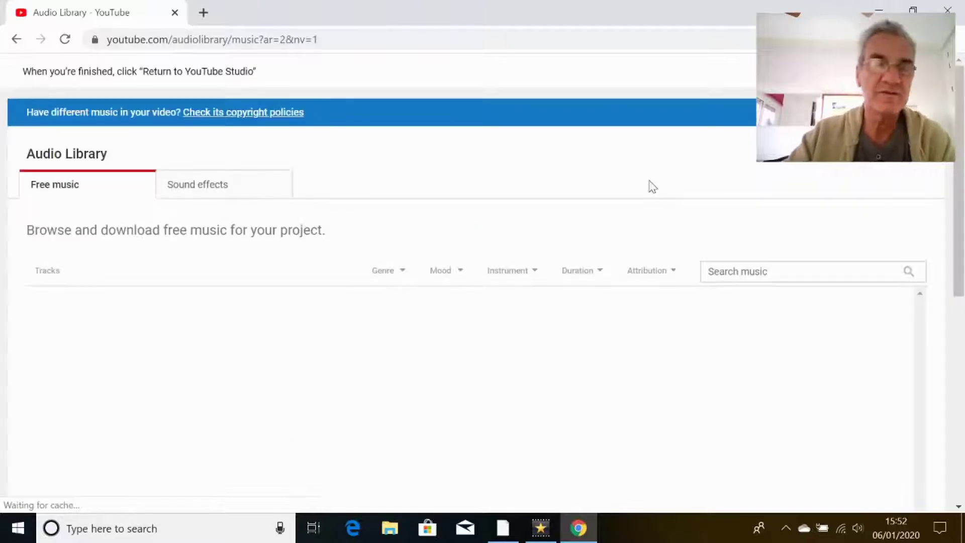
{"action": "left_click", "coordinate": [254, 194]}
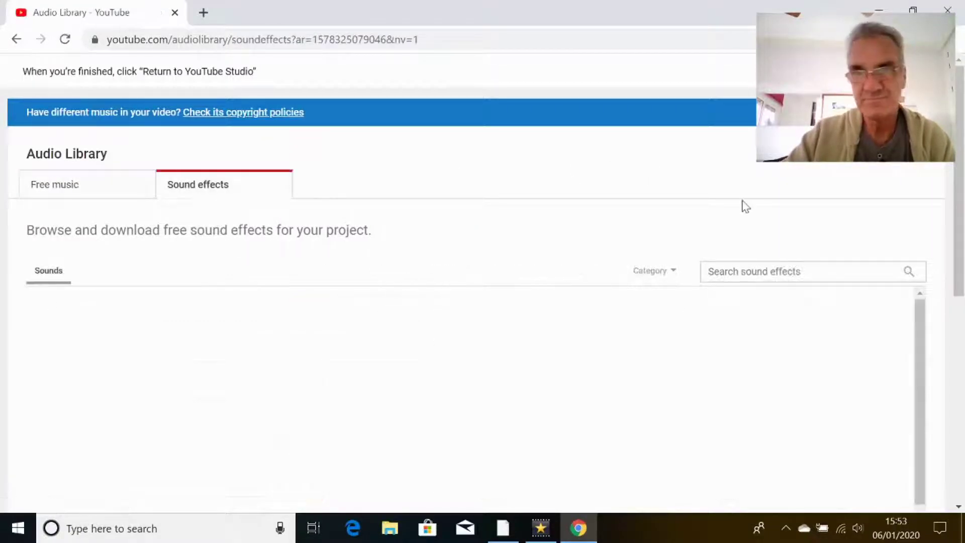
{"action": "left_click", "coordinate": [708, 272]}
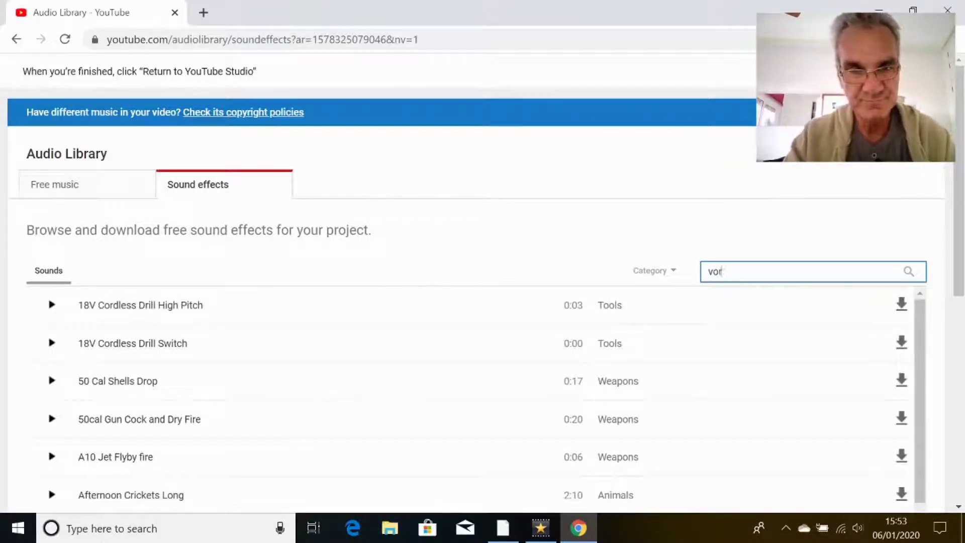
{"action": "type", "text": "vortex"}
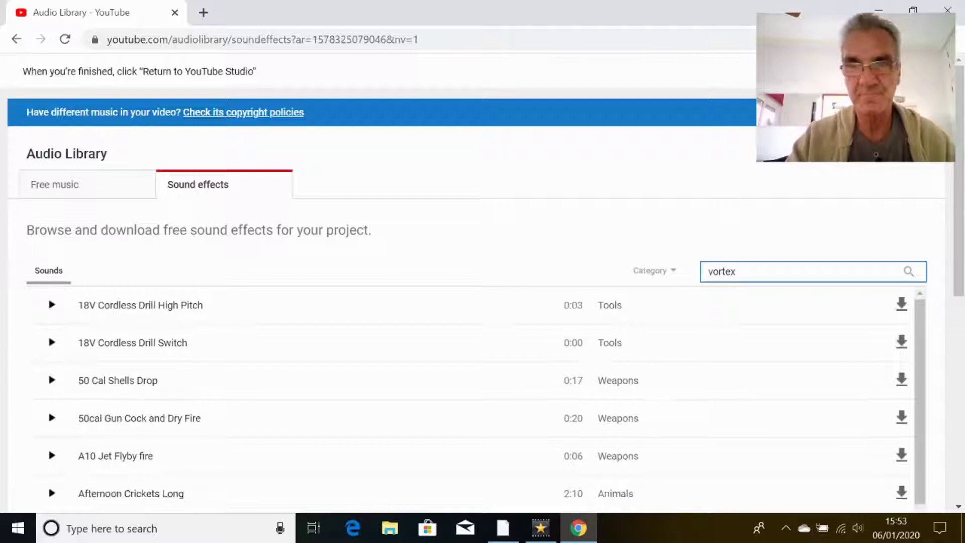
{"action": "key", "text": "Return"}
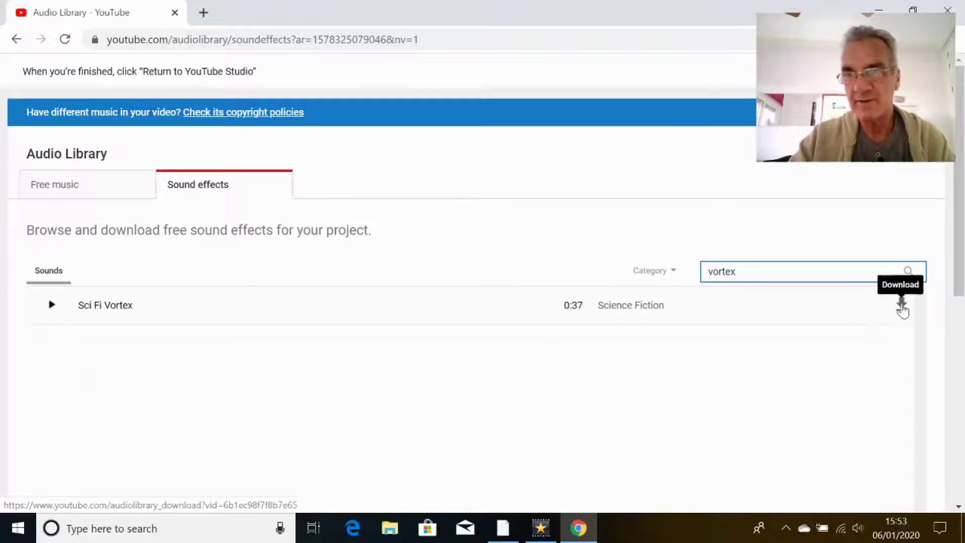
{"action": "left_click", "coordinate": [901, 305]}
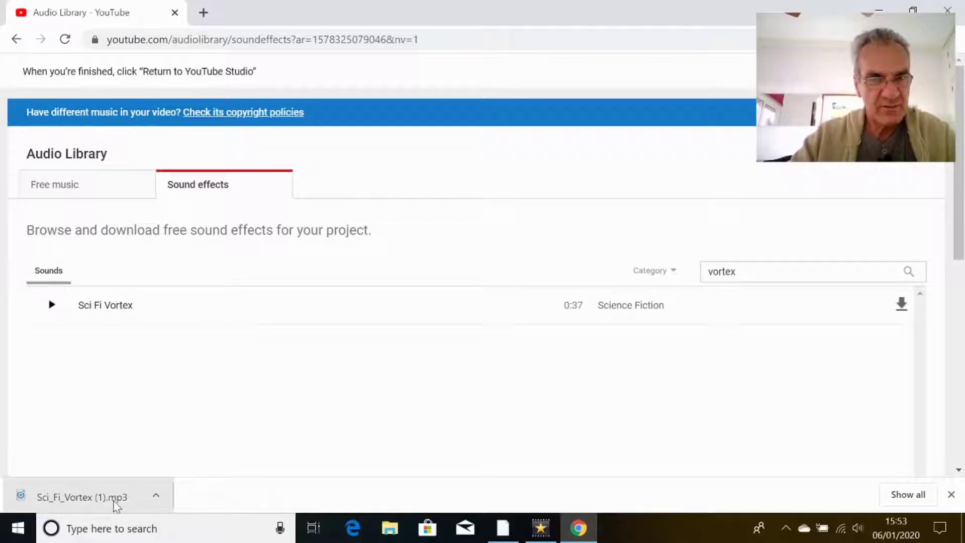
Reveal the downloaded Sci_Fi_Vortex (1).mp3 in Downloads and expand E: > JOHN > john > Videos.
{"action": "left_click", "coordinate": [156, 497]}
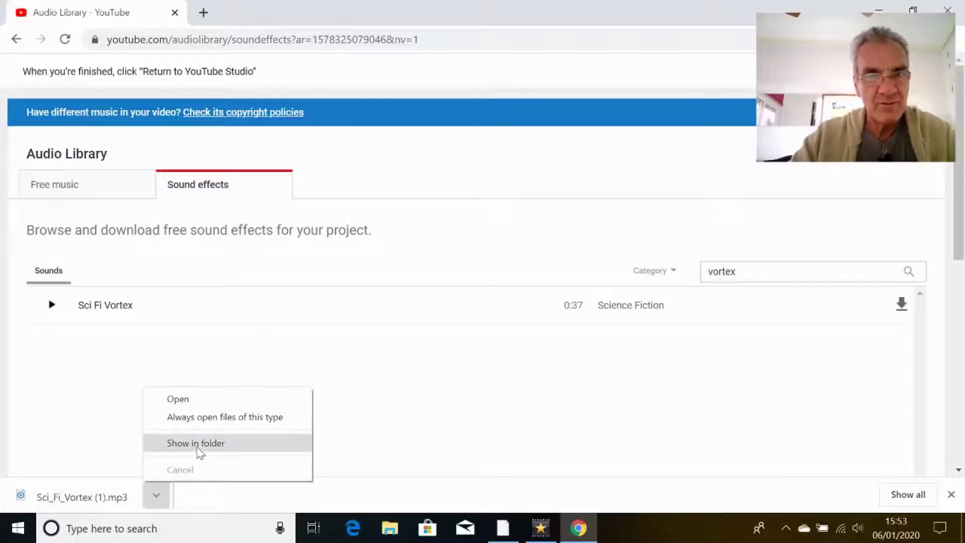
{"action": "left_click", "coordinate": [198, 445]}
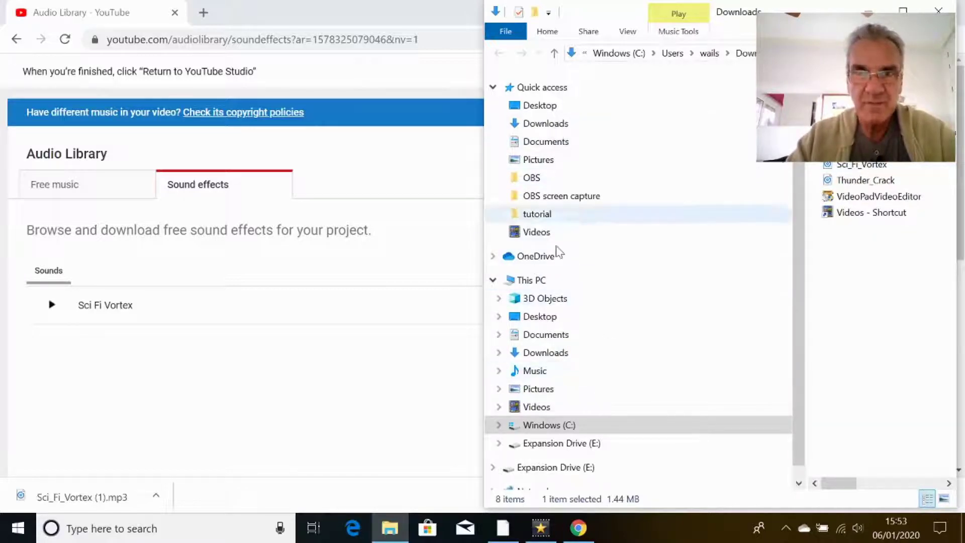
{"action": "scroll", "coordinate": [621, 291], "scroll_direction": "down", "scroll_amount": 1}
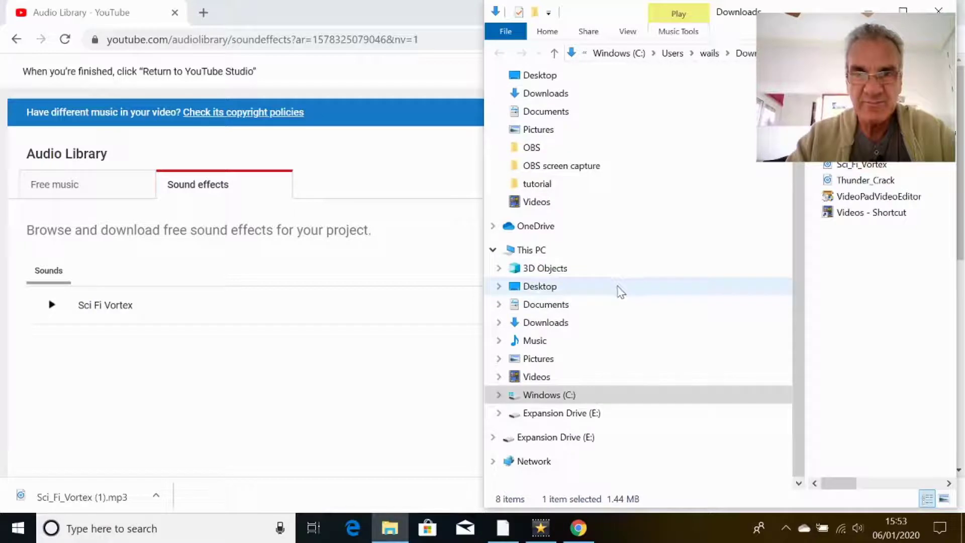
{"action": "left_click", "coordinate": [492, 438]}
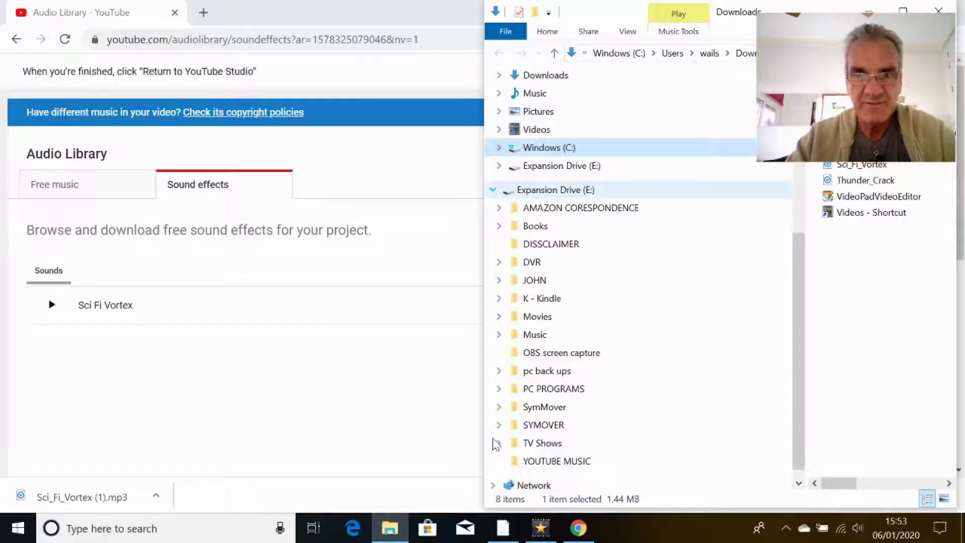
{"action": "left_click", "coordinate": [500, 282]}
{"action": "left_click", "coordinate": [505, 299]}
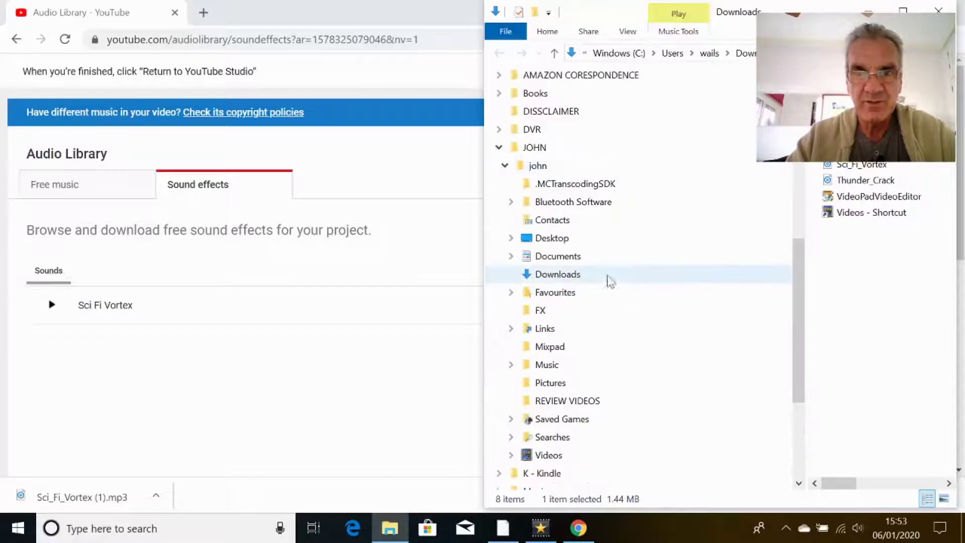
{"action": "left_click", "coordinate": [515, 386]}
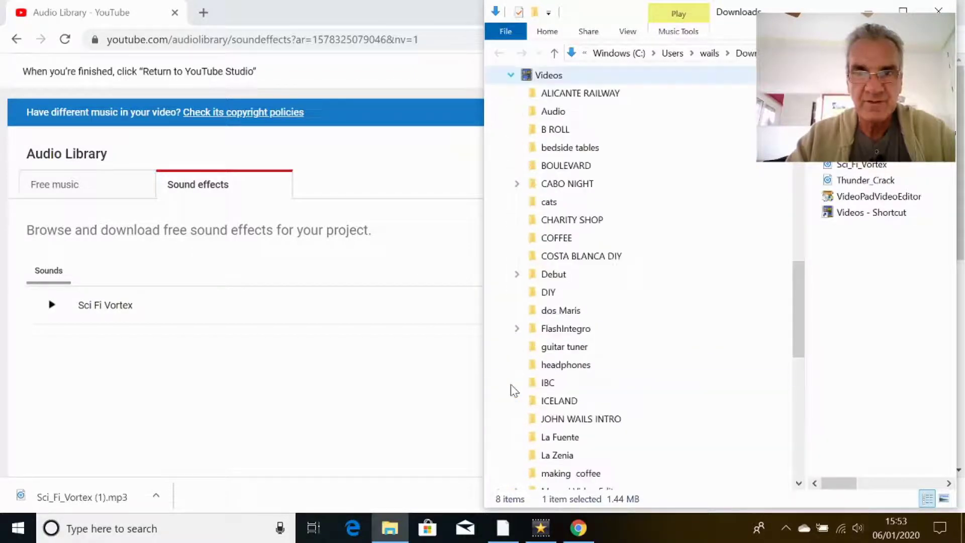
{"action": "scroll", "coordinate": [638, 312], "scroll_direction": "down", "scroll_amount": 4}
{"action": "scroll", "coordinate": [658, 343], "scroll_direction": "down", "scroll_amount": 3}
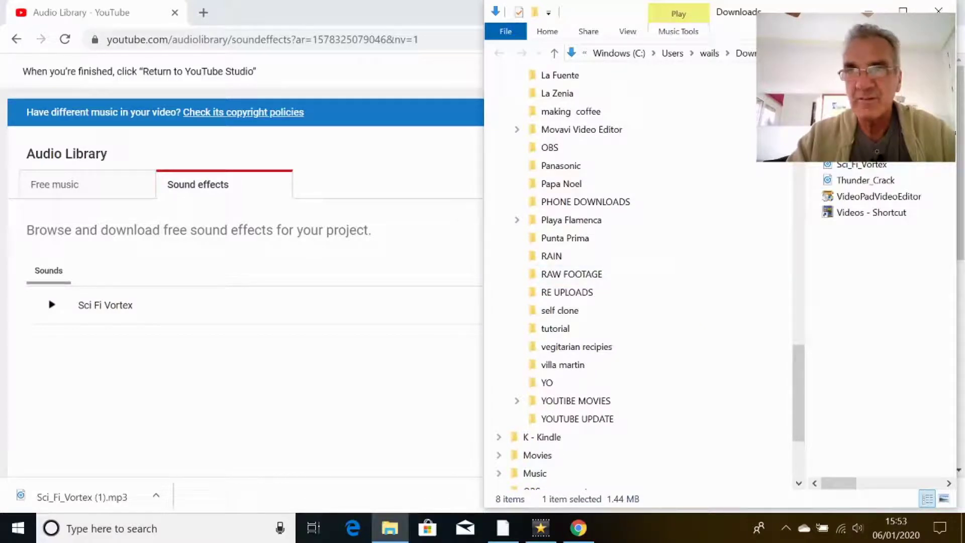
Move Sci_Fi_Vortex (1).mp3 into the tutorial folder, replacing the existing copy there.
{"action": "mouse_move", "coordinate": [860, 162]}
{"action": "left_mouse_down"}
{"action": "mouse_move", "coordinate": [729, 184]}
{"action": "mouse_move", "coordinate": [649, 238]}
{"action": "mouse_move", "coordinate": [612, 322]}
{"action": "left_mouse_up"}
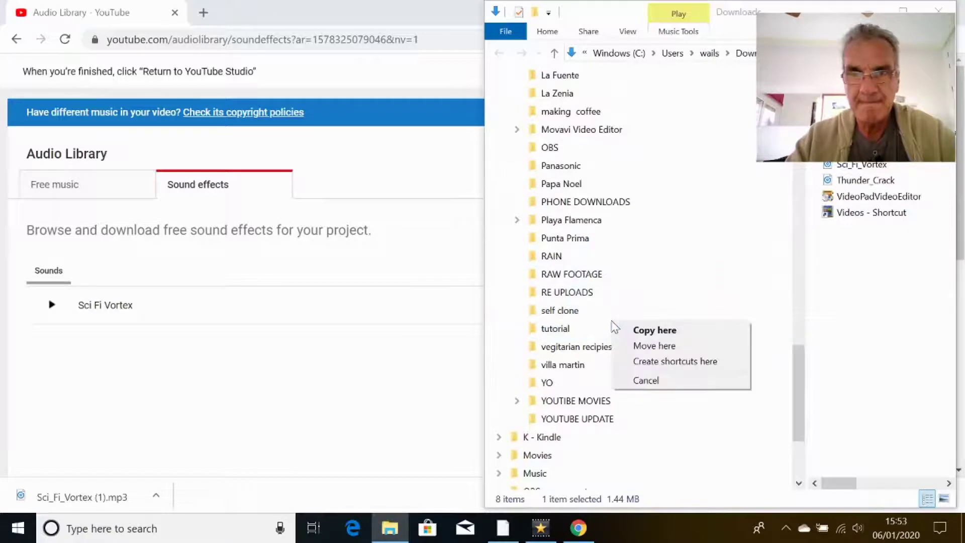
{"action": "left_click", "coordinate": [646, 347]}
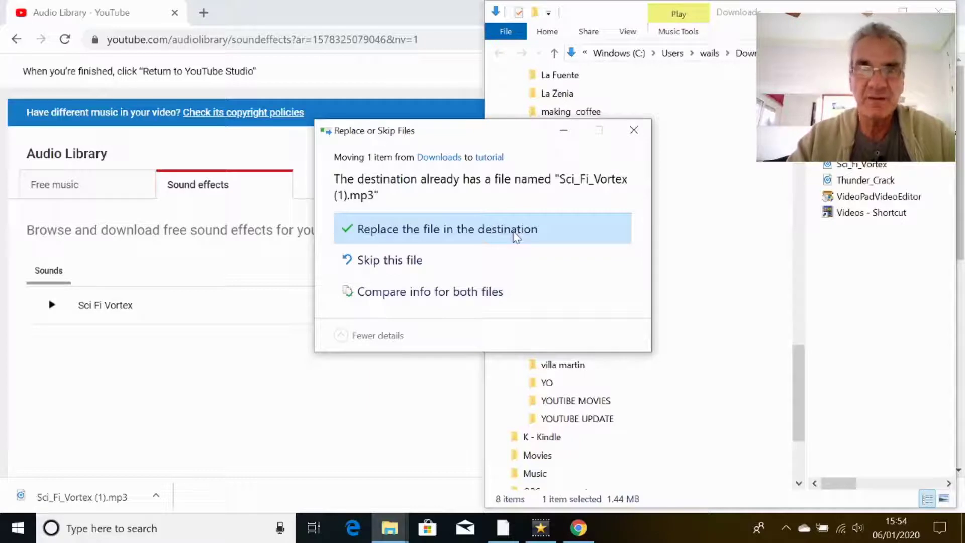
{"action": "left_click", "coordinate": [515, 236]}
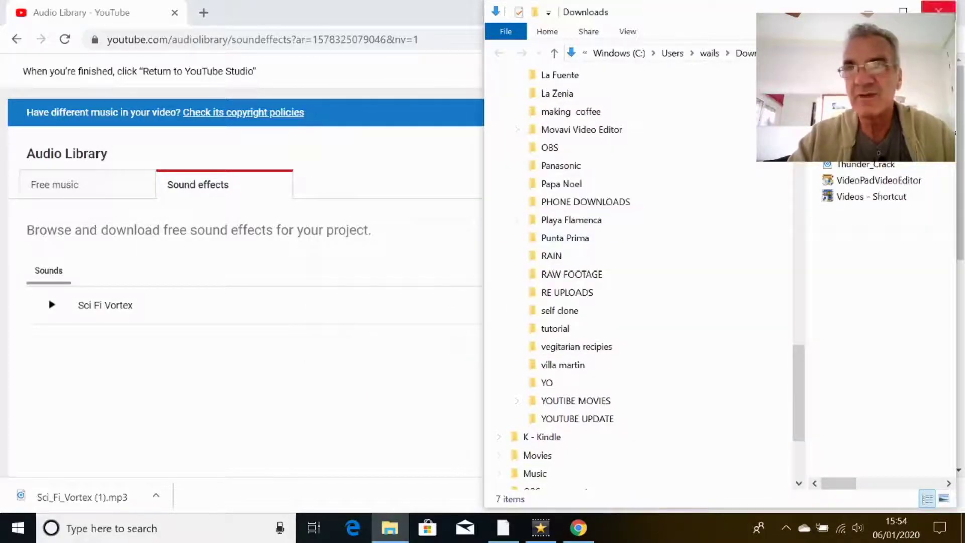
{"action": "left_click", "coordinate": [939, 9]}
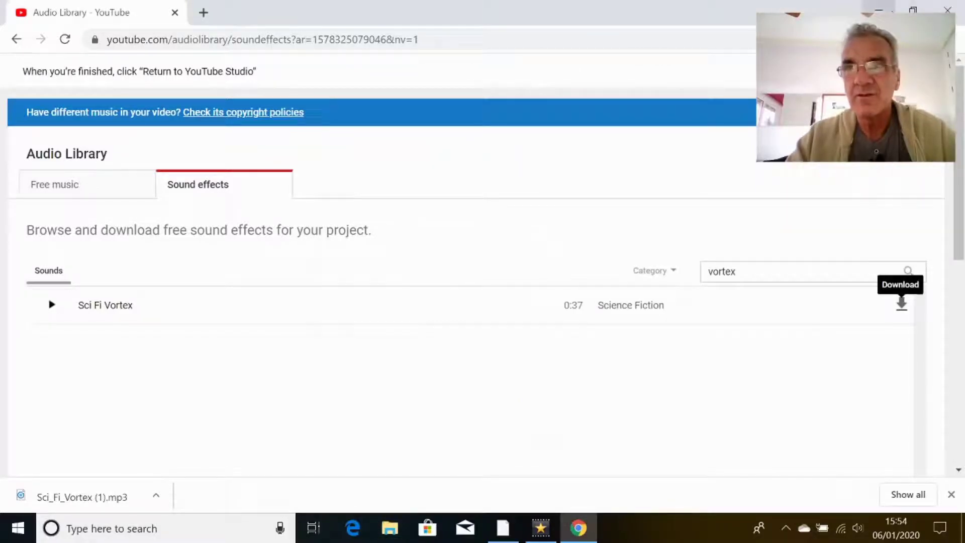
Back in VideoPad, import Sci_Fi_Vortex (1).mp3 into the Audio Files bin.
{"action": "left_click", "coordinate": [879, 9]}
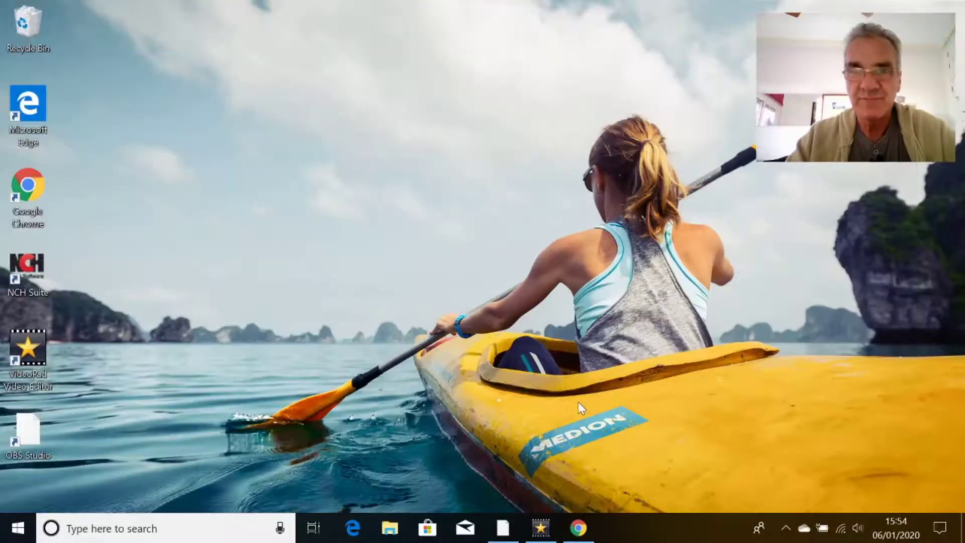
{"action": "left_click", "coordinate": [541, 528]}
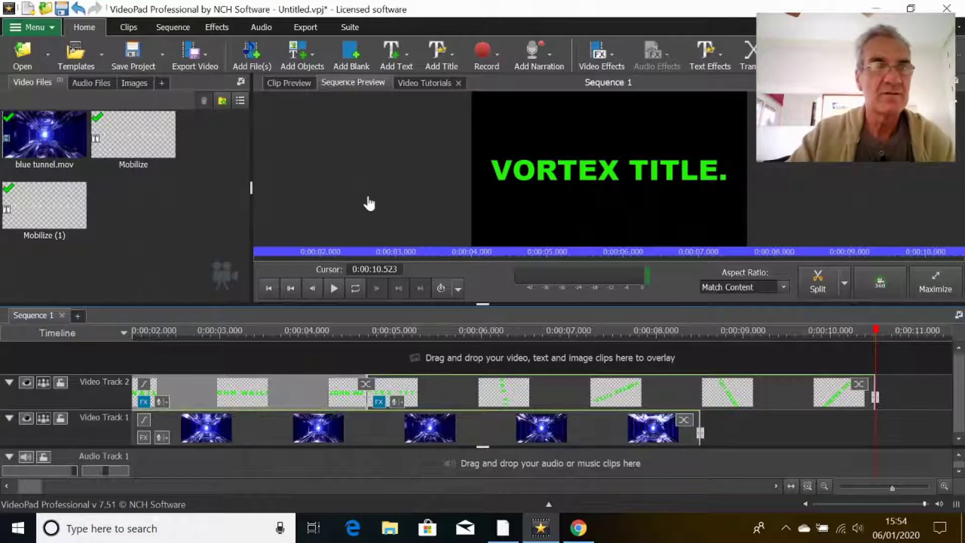
{"action": "left_click", "coordinate": [90, 84]}
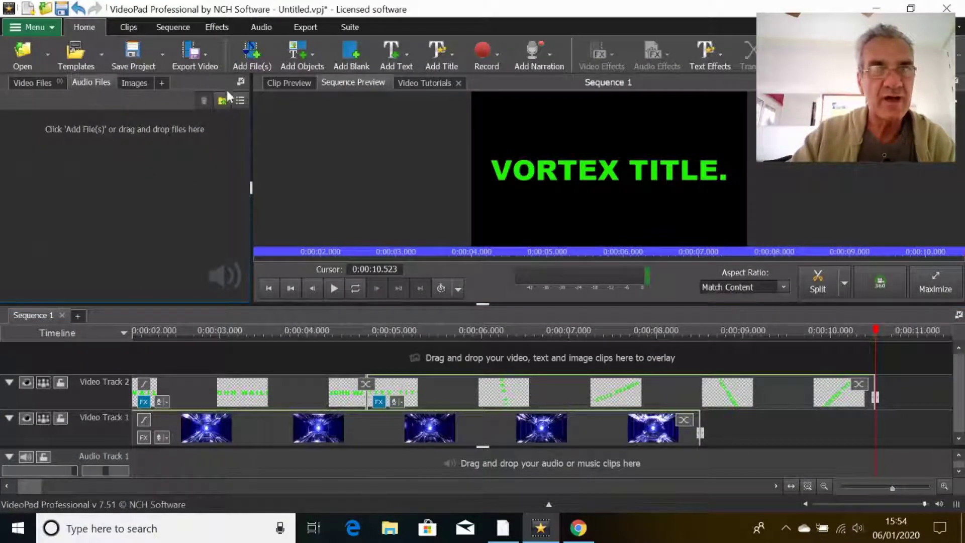
{"action": "left_click", "coordinate": [252, 58]}
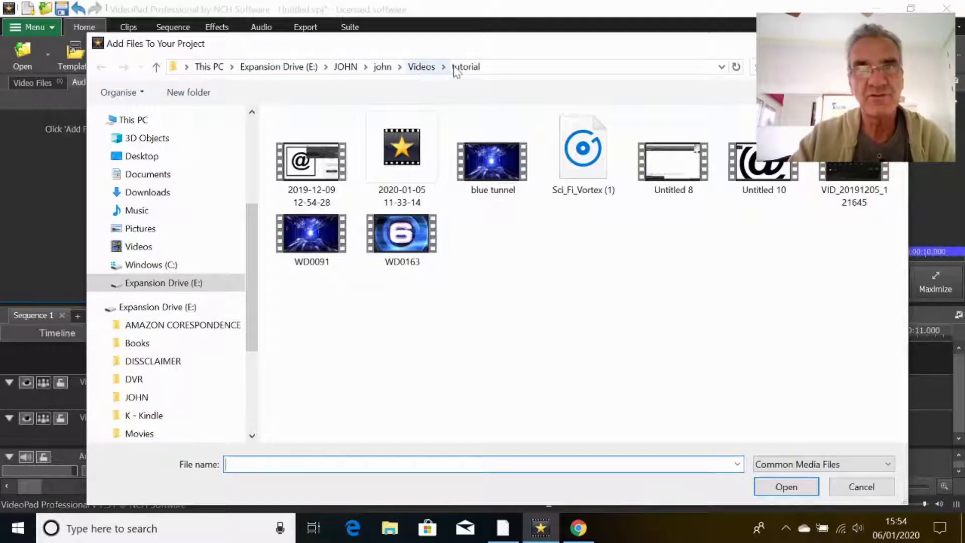
{"action": "double_click", "coordinate": [590, 155]}
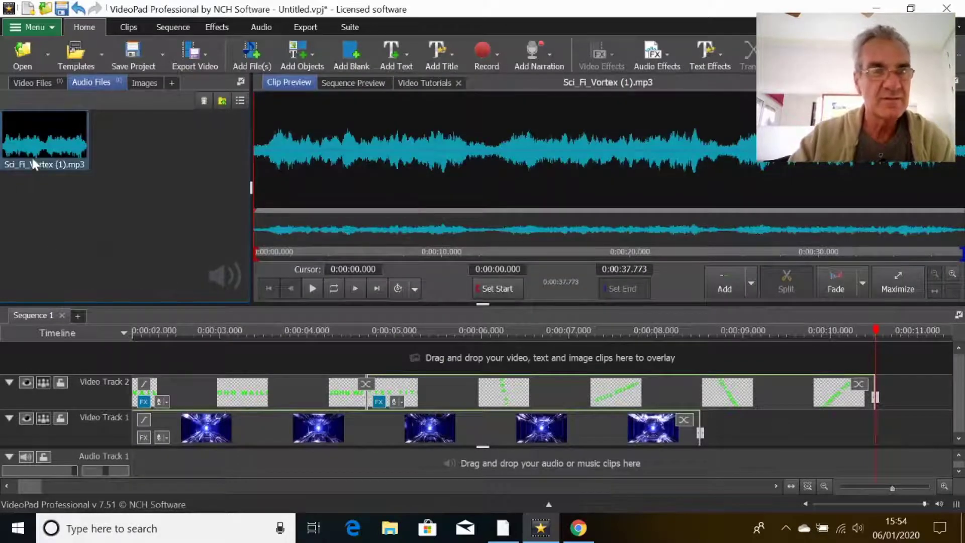
Place the vortex mp3 on Audio Track 1, aligned to the 0:00 sequence start.
{"action": "left_click_drag", "start_coordinate": [50, 173], "coordinate": [224, 460]}
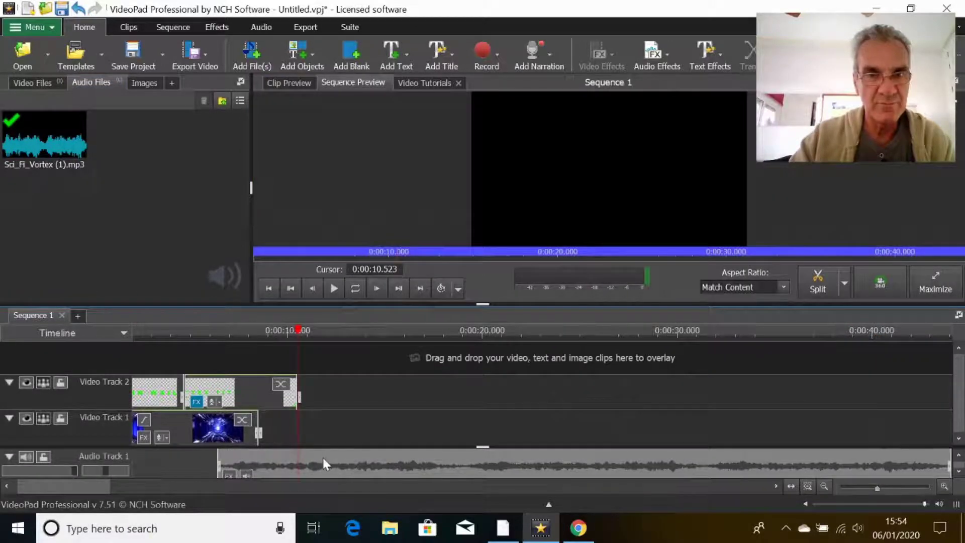
{"action": "left_click_drag", "start_coordinate": [322, 462], "coordinate": [227, 463]}
{"action": "left_click_drag", "start_coordinate": [100, 487], "coordinate": [75, 488]}
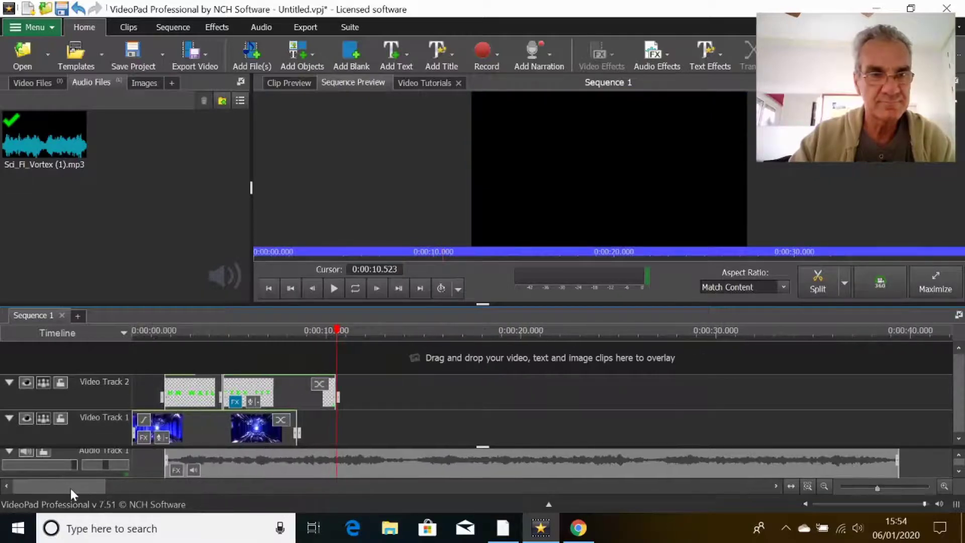
{"action": "left_click_drag", "start_coordinate": [225, 460], "coordinate": [196, 463]}
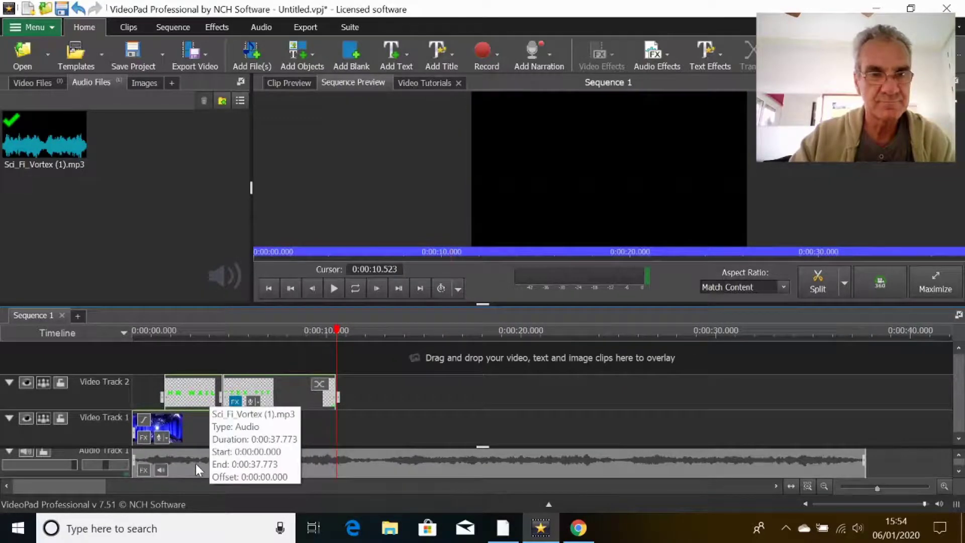
Play the sequence from 0:00 to review the tunnel, titles and vortex soundtrack.
{"action": "left_click", "coordinate": [269, 288]}
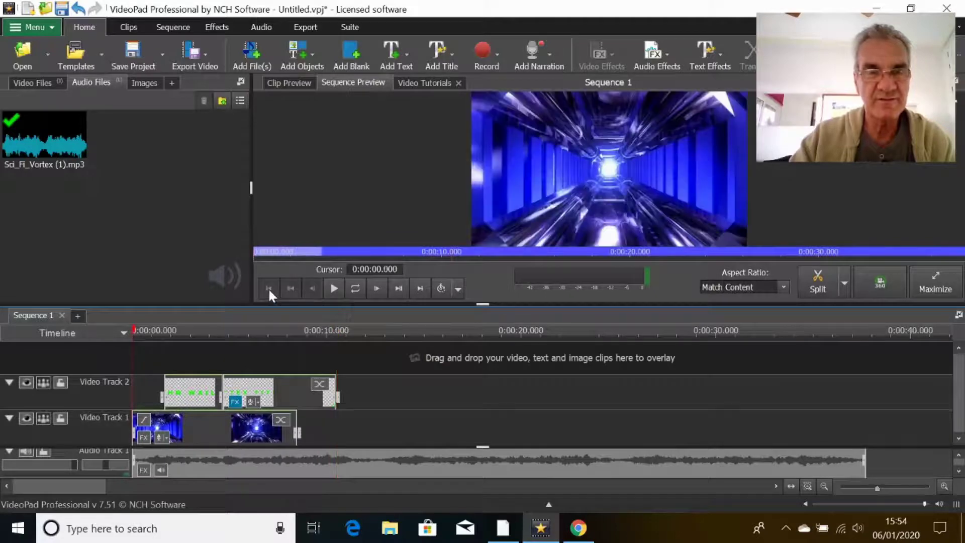
{"action": "left_click", "coordinate": [333, 288]}
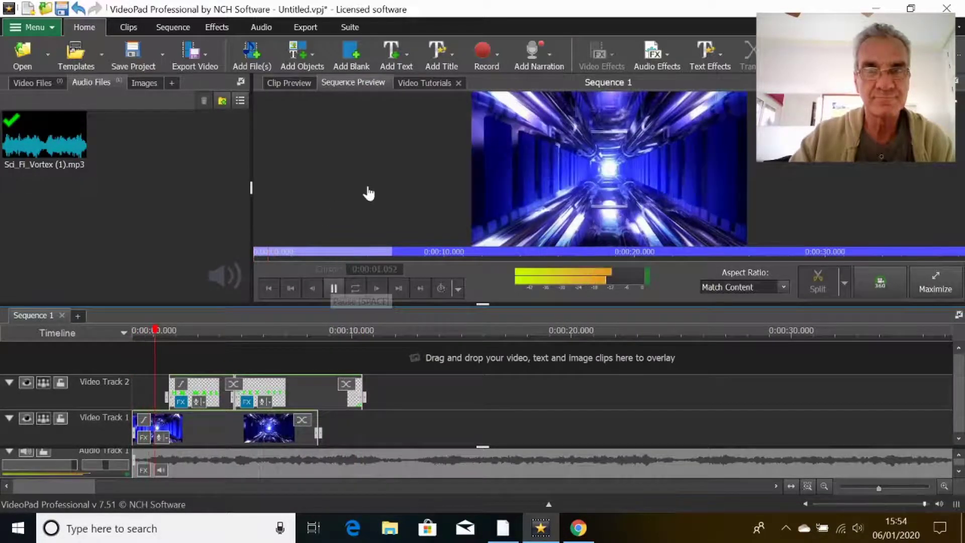